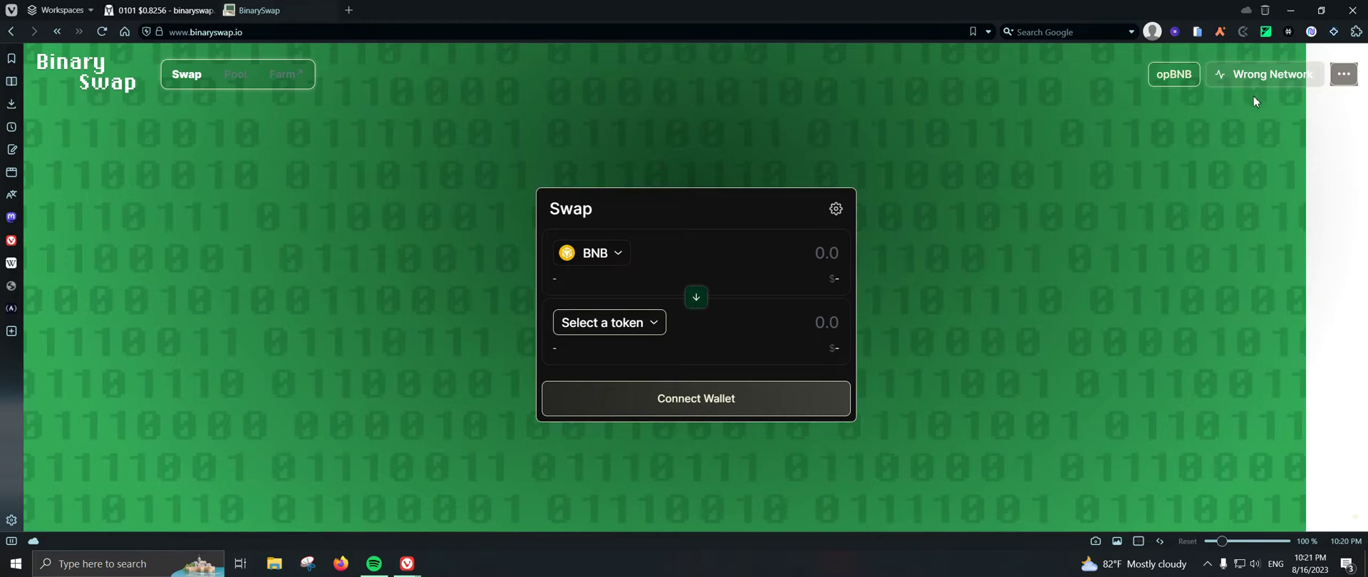
Switch MetaMask to opBNB Mainnet so BinarySwap shows a 0.2705 BNB balance.
left_click(1356, 31)
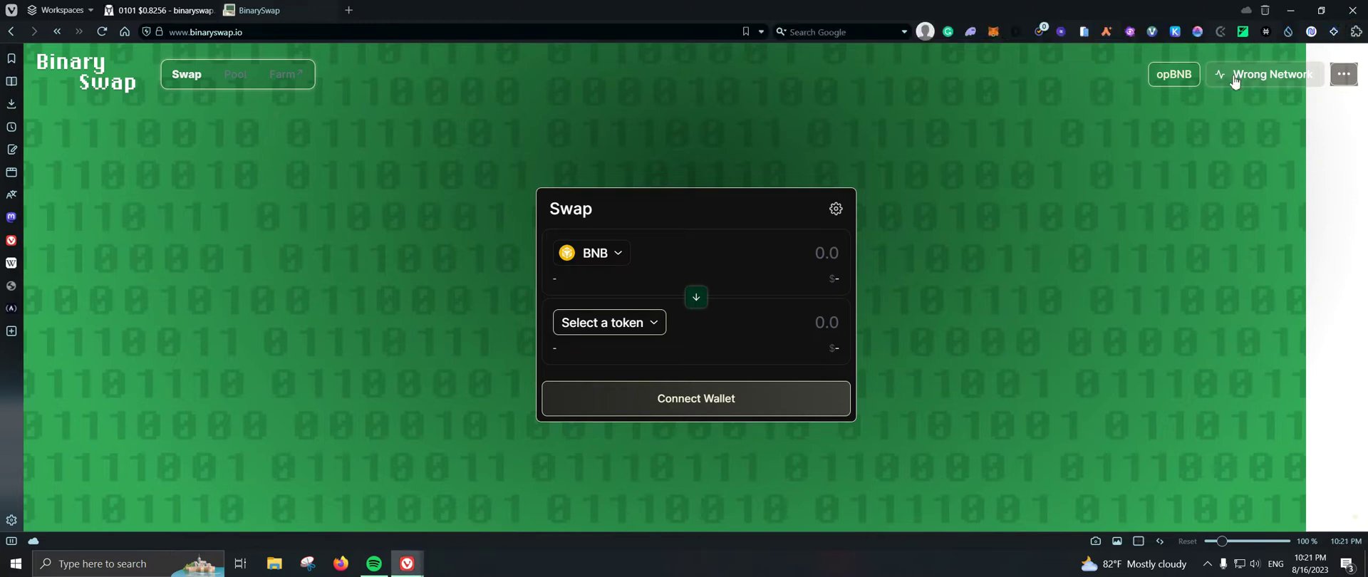
left_click(992, 33)
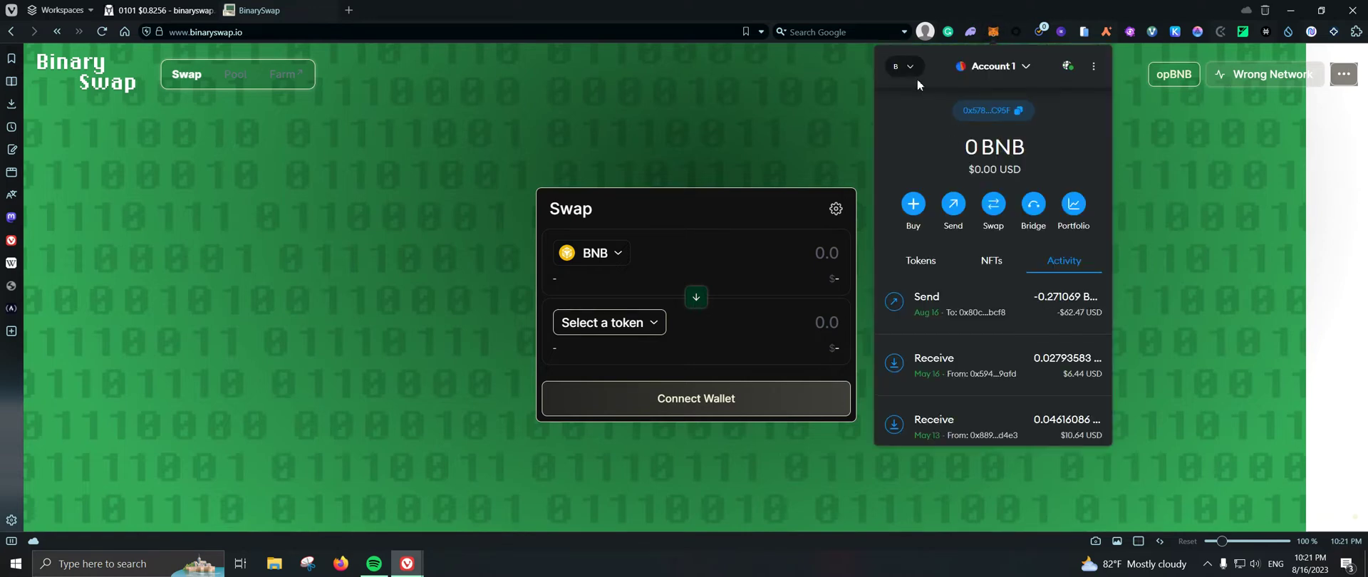
left_click(902, 67)
scroll(960, 251, "down", 2)
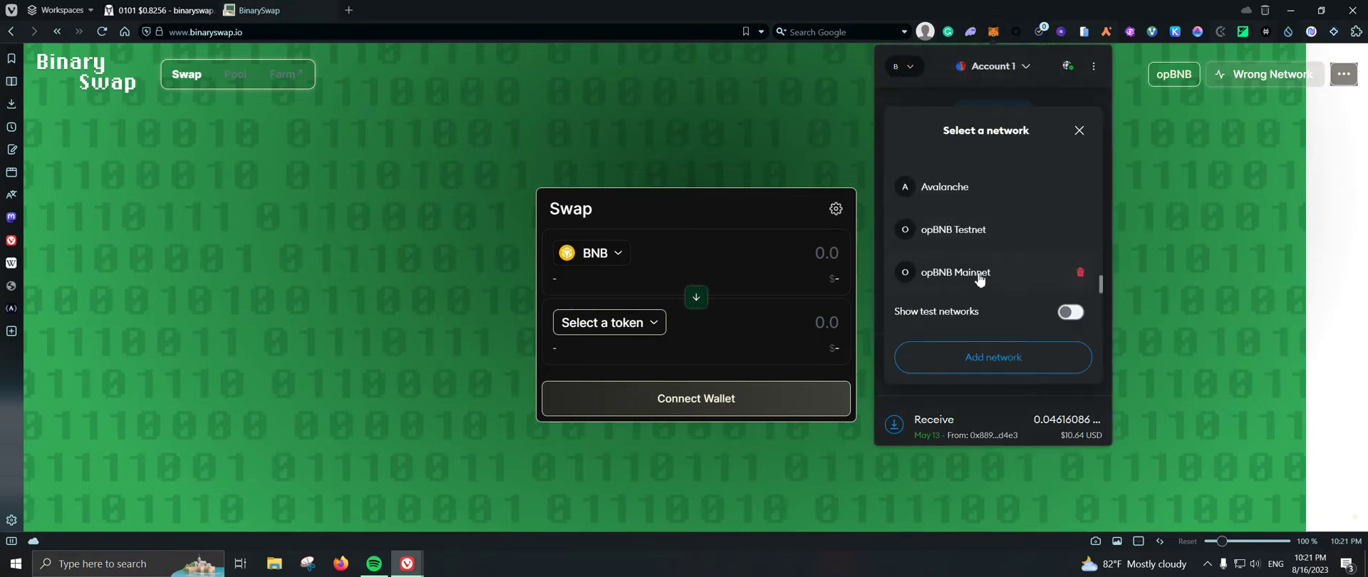
left_click(978, 270)
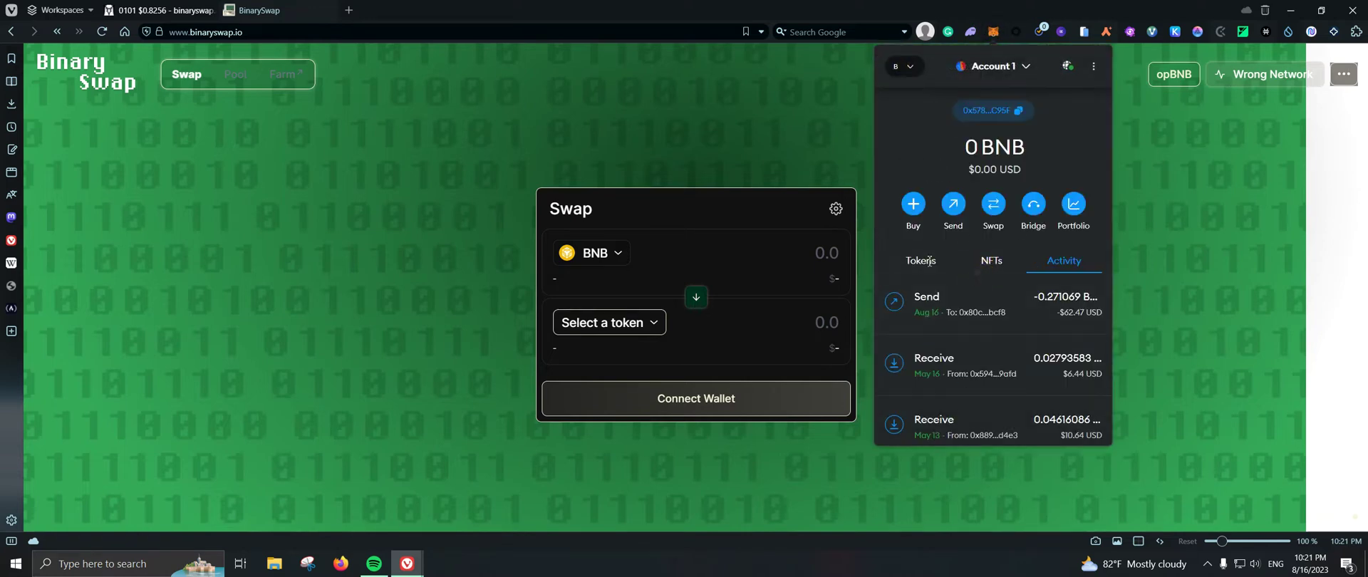
left_click(1161, 259)
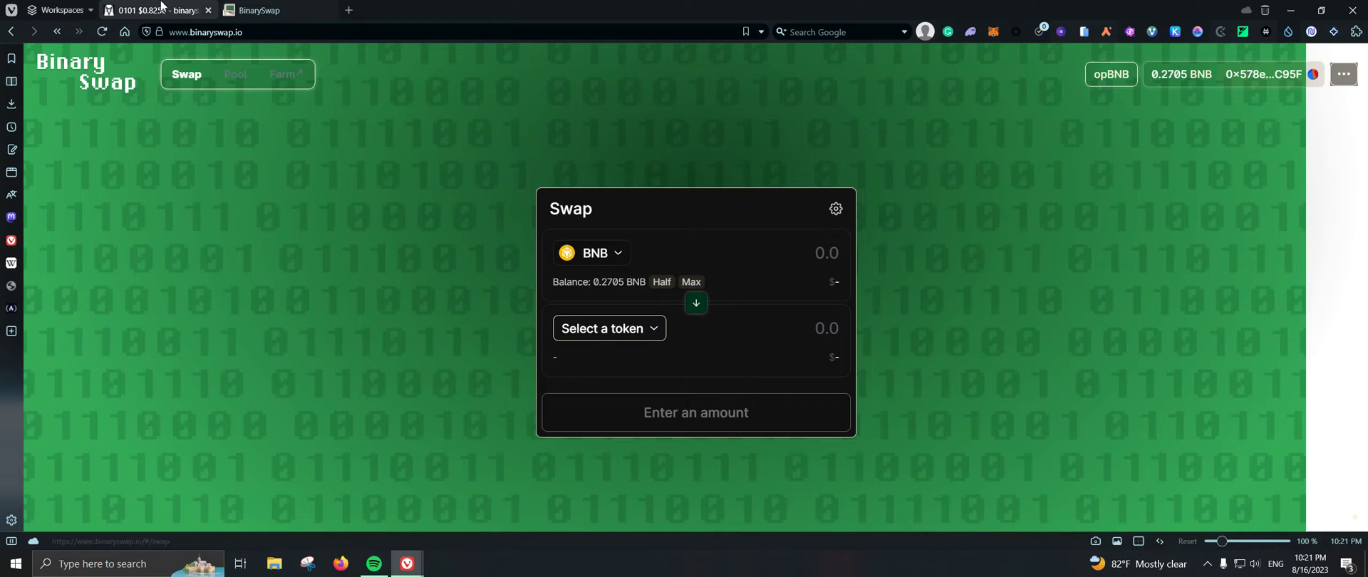
Leave DEX Screener's 0101/WBNB chart for the New Pairs list and bring up its platform filter.
left_click(158, 10)
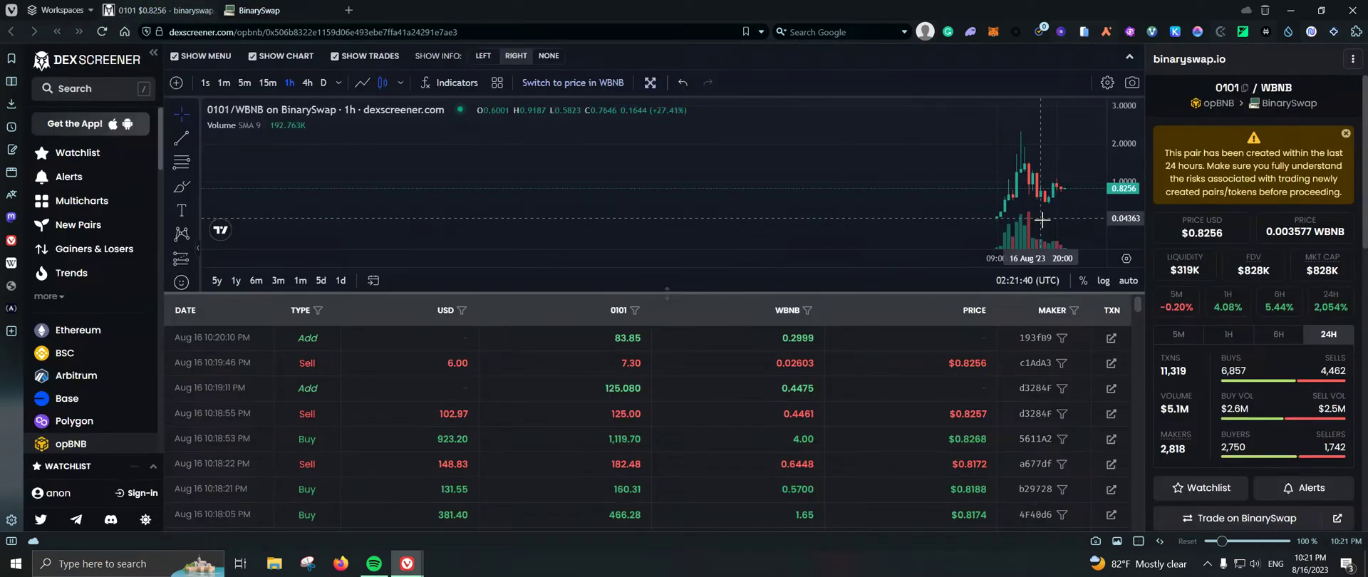
left_click_drag(1138, 149, 1138, 158)
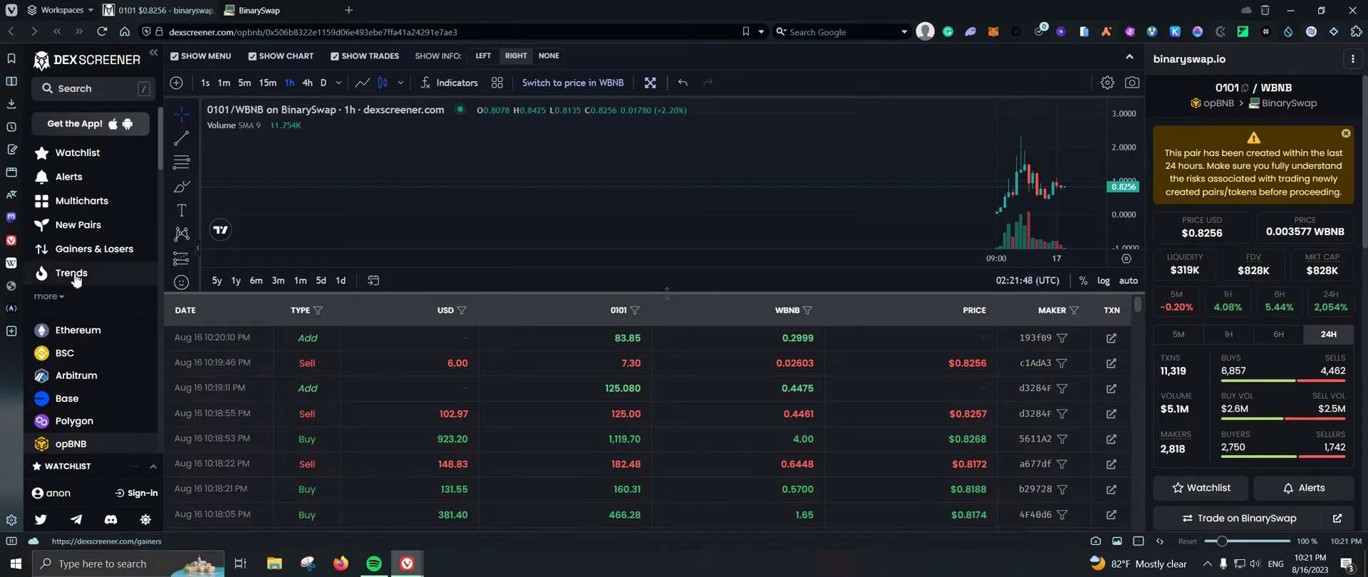
left_click(89, 225)
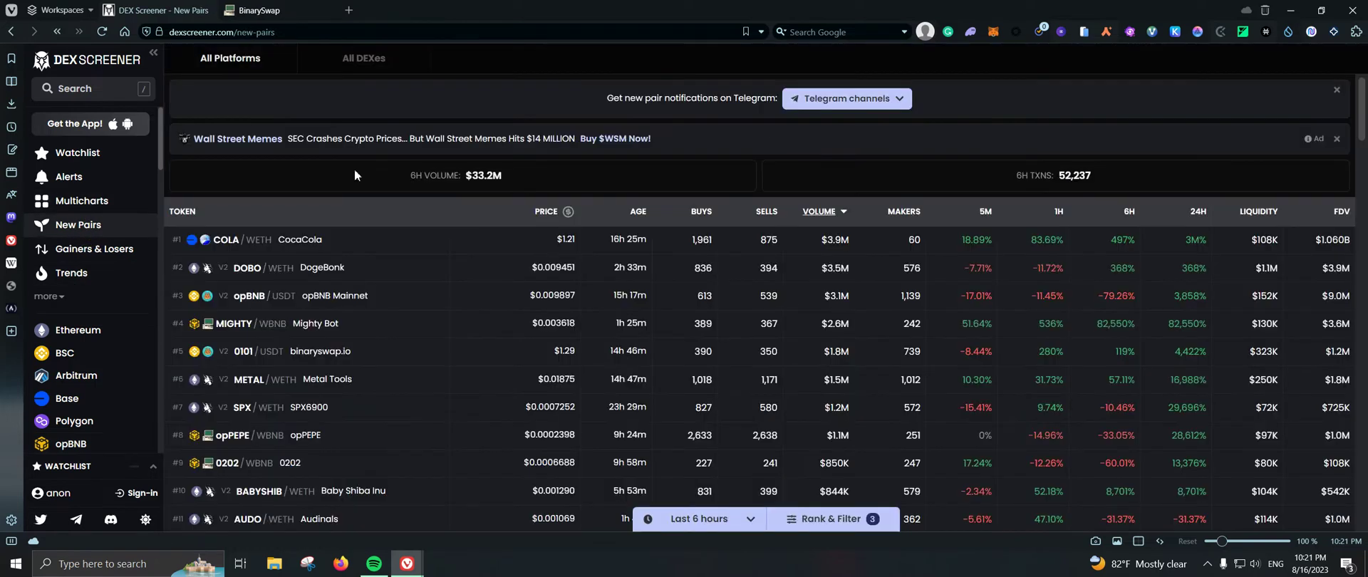
left_click(242, 58)
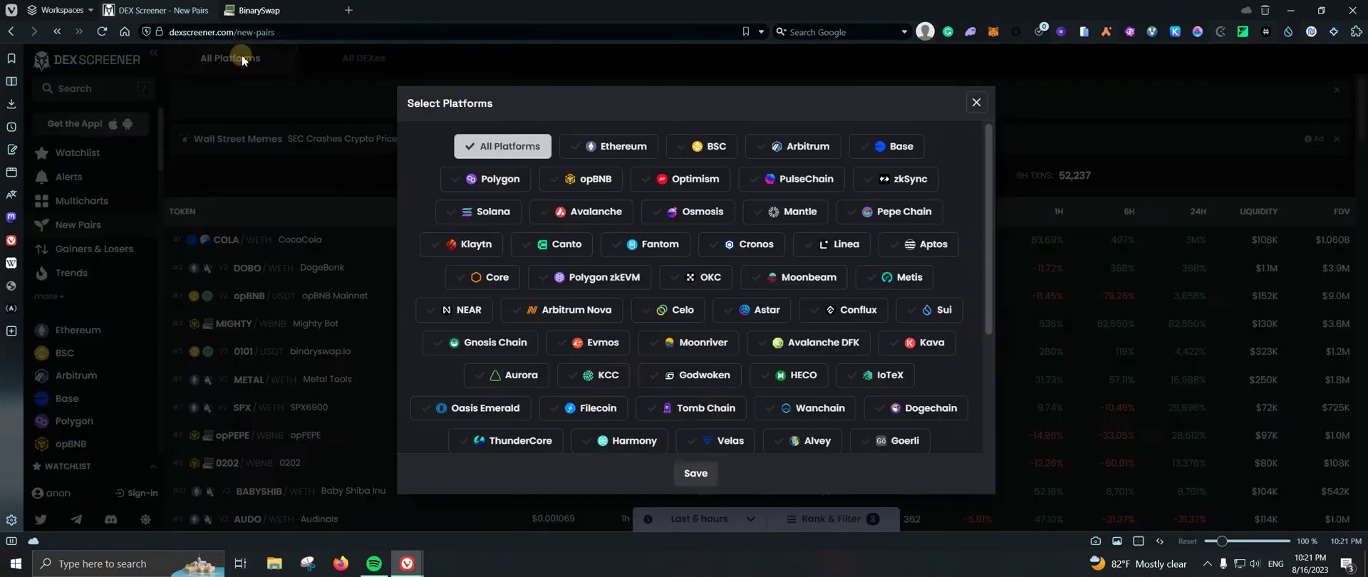
Filter DEX Screener's New Pairs to opBNB only, then return to BinarySwap.
left_click(574, 179)
left_click(696, 473)
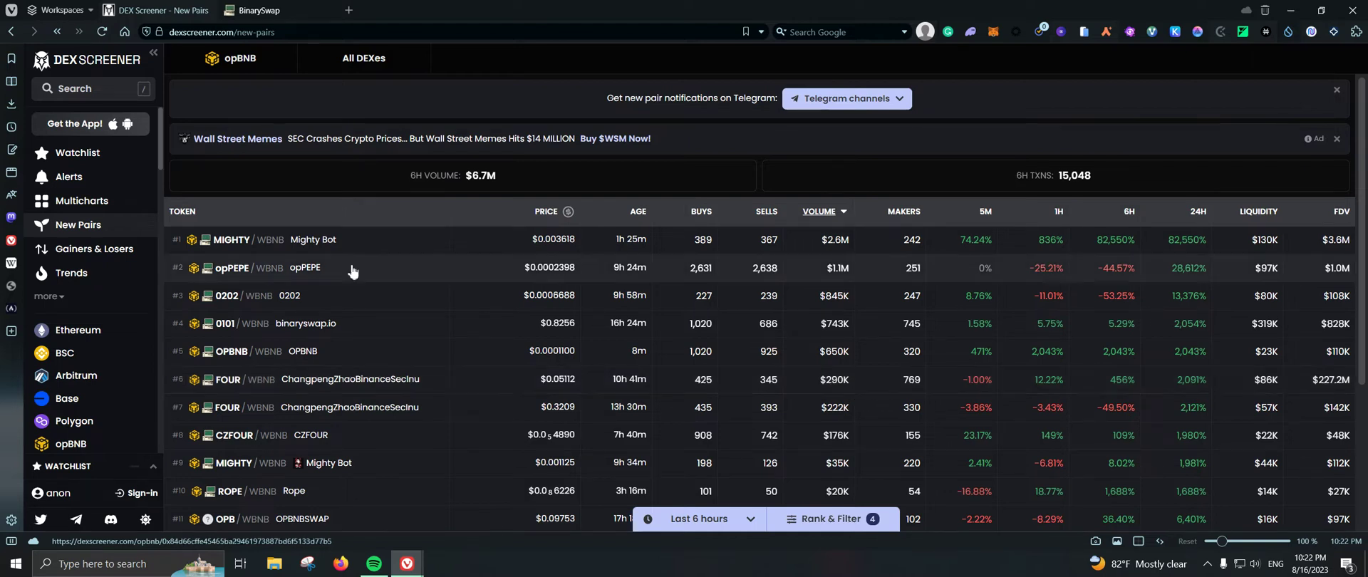
left_click(256, 10)
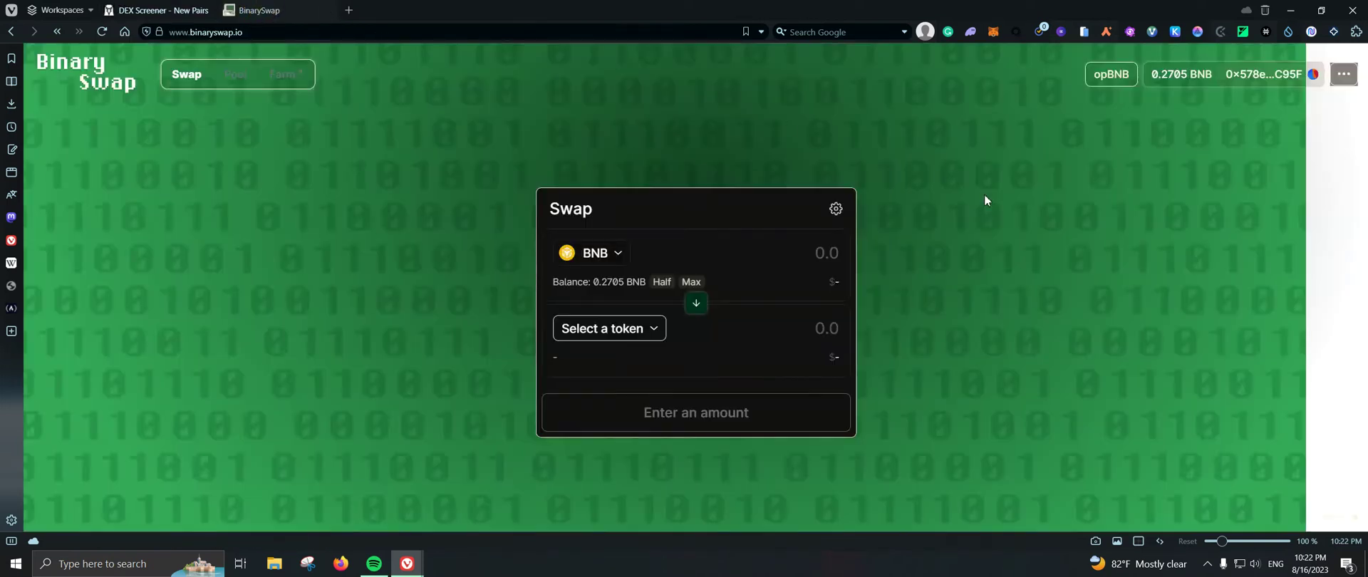
Choose 0101 as the token to receive for BNB, showing a 0 balance.
left_click(636, 332)
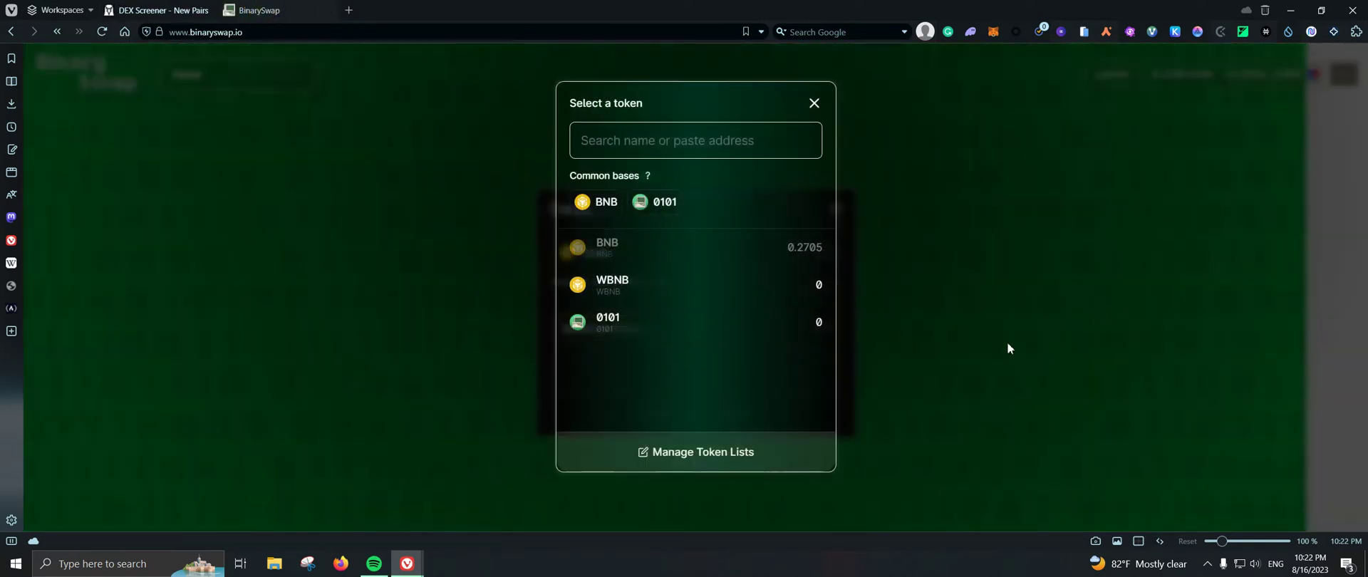
left_click(623, 331)
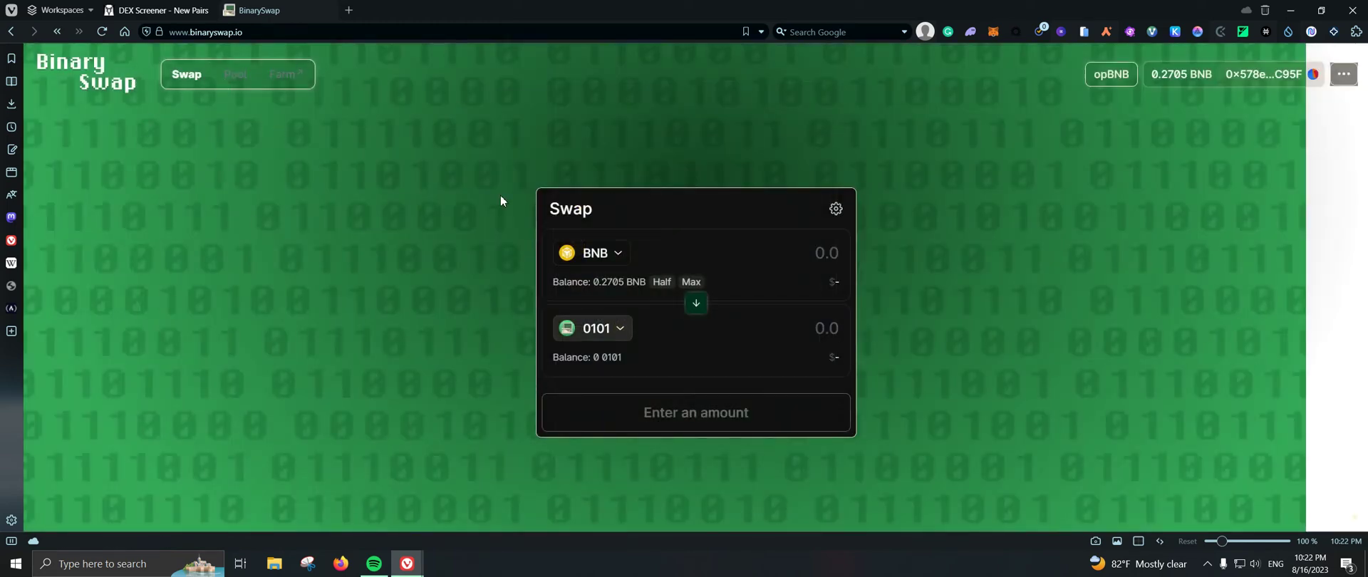
Open the 0101/WBNB pair in DEX Screener and switch its converter from USD to WBNB.
left_click(157, 10)
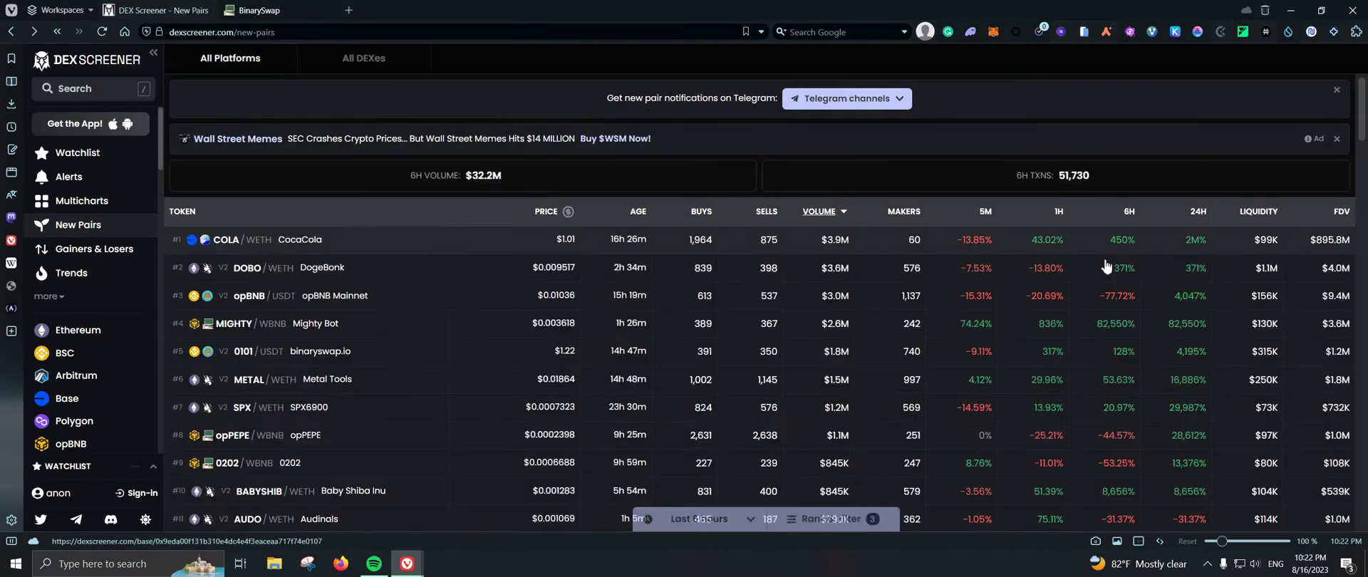
left_click(1139, 271)
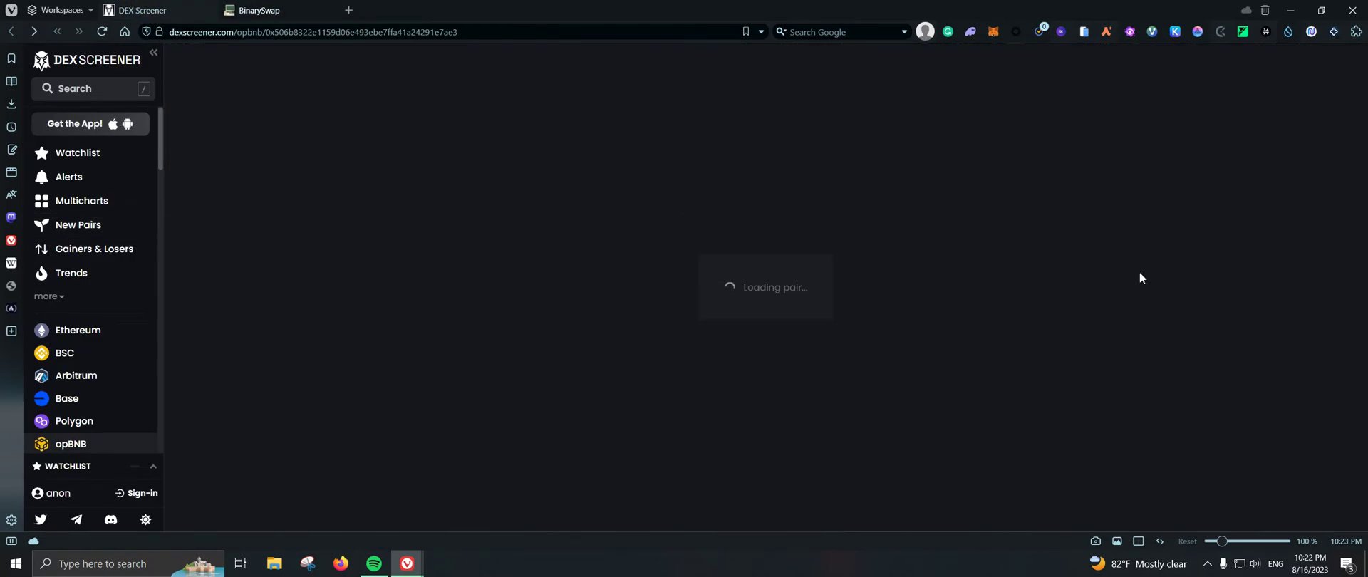
scroll(1326, 385, "down", 5)
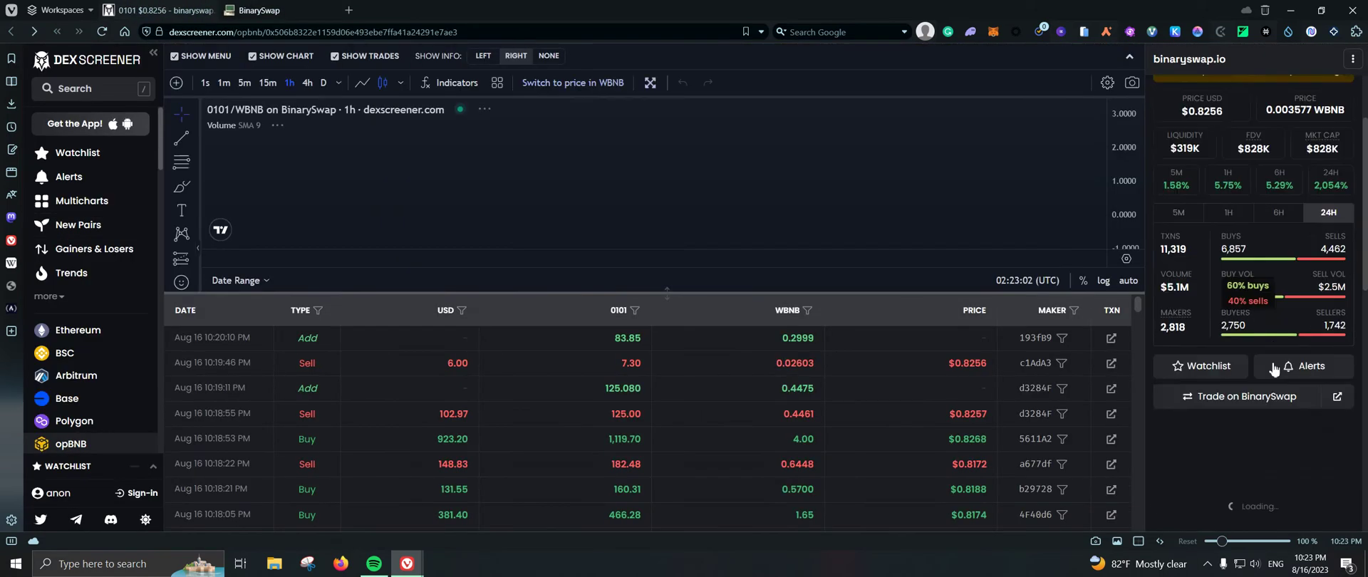
scroll(1315, 397, "down", 3)
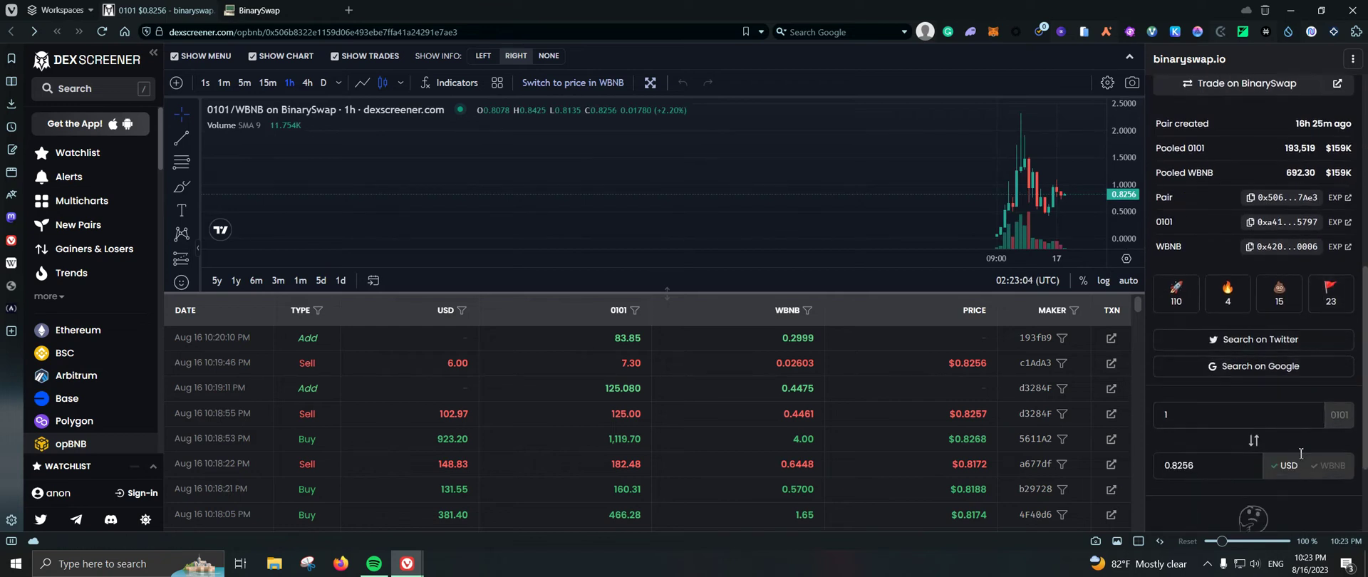
double_click(1204, 436)
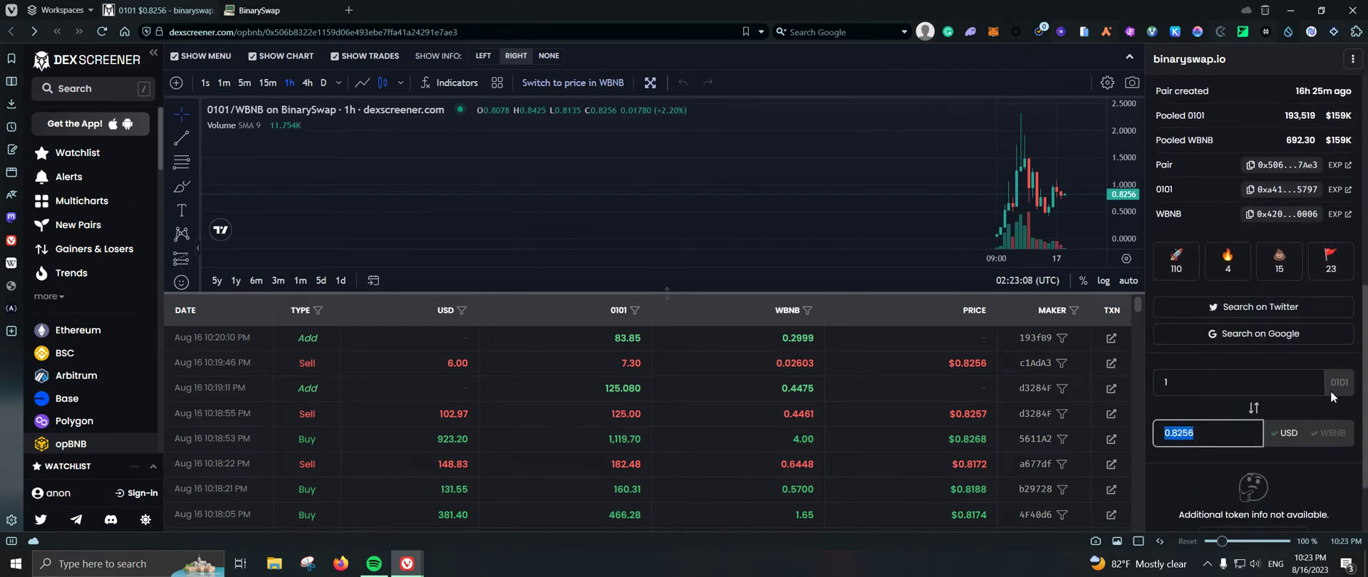
left_click(1176, 433)
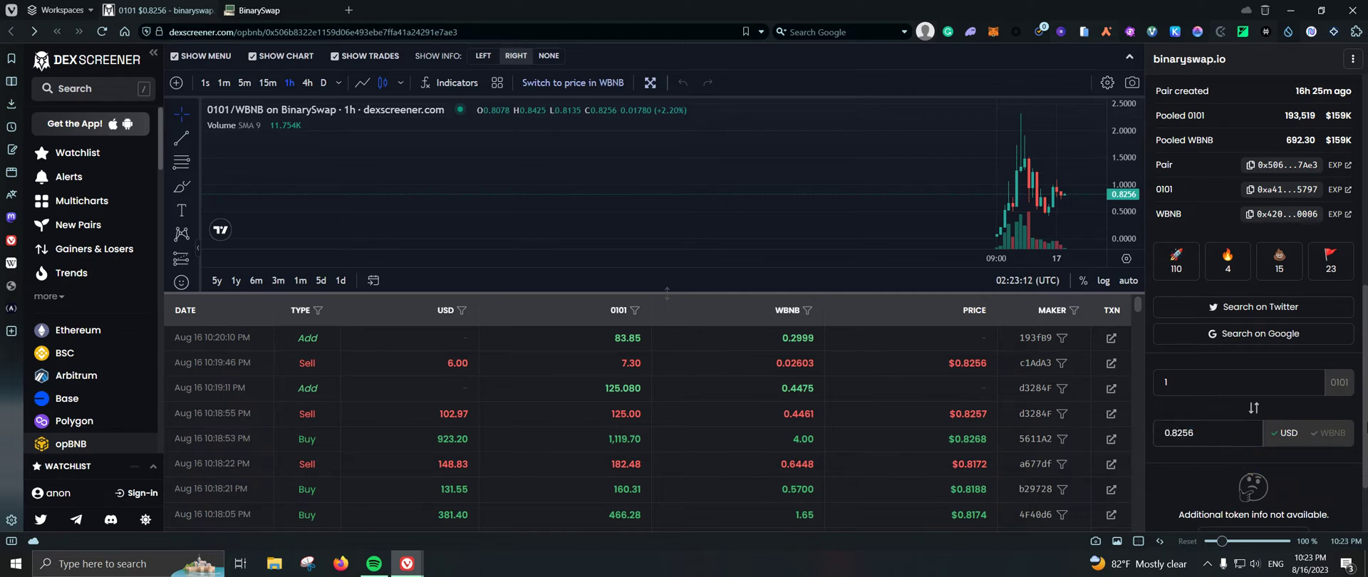
left_click(1327, 433)
Enter 0.07 WBNB in the converter to see it equals 19.56 0101.
double_click(1203, 436)
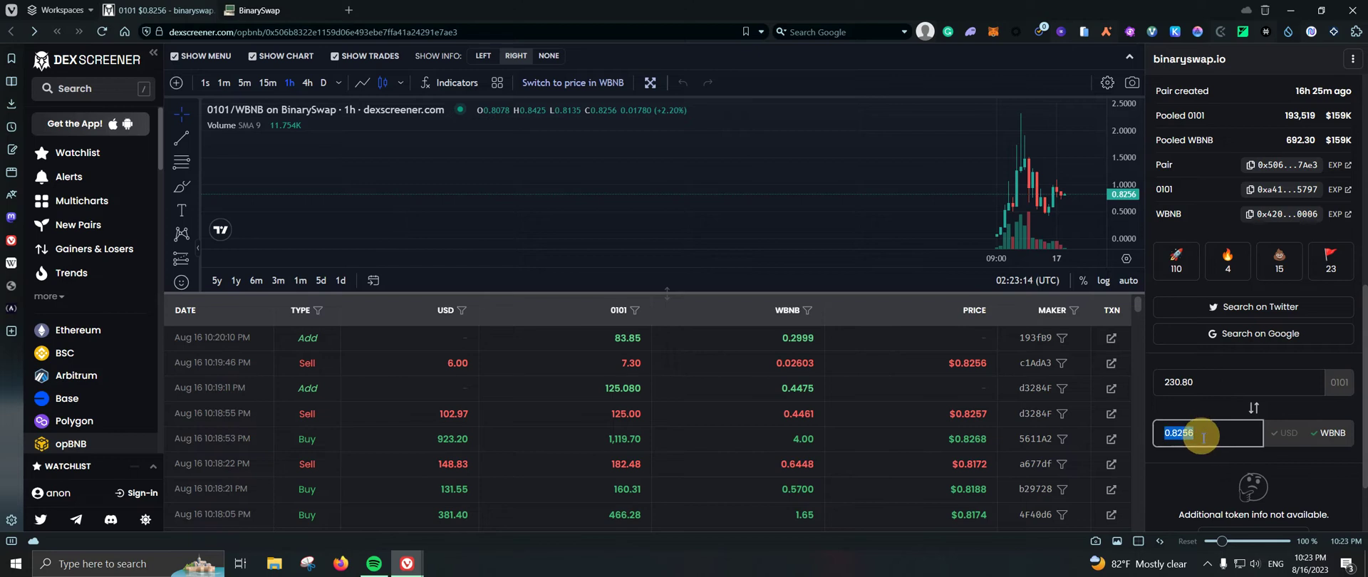
type("0.01")
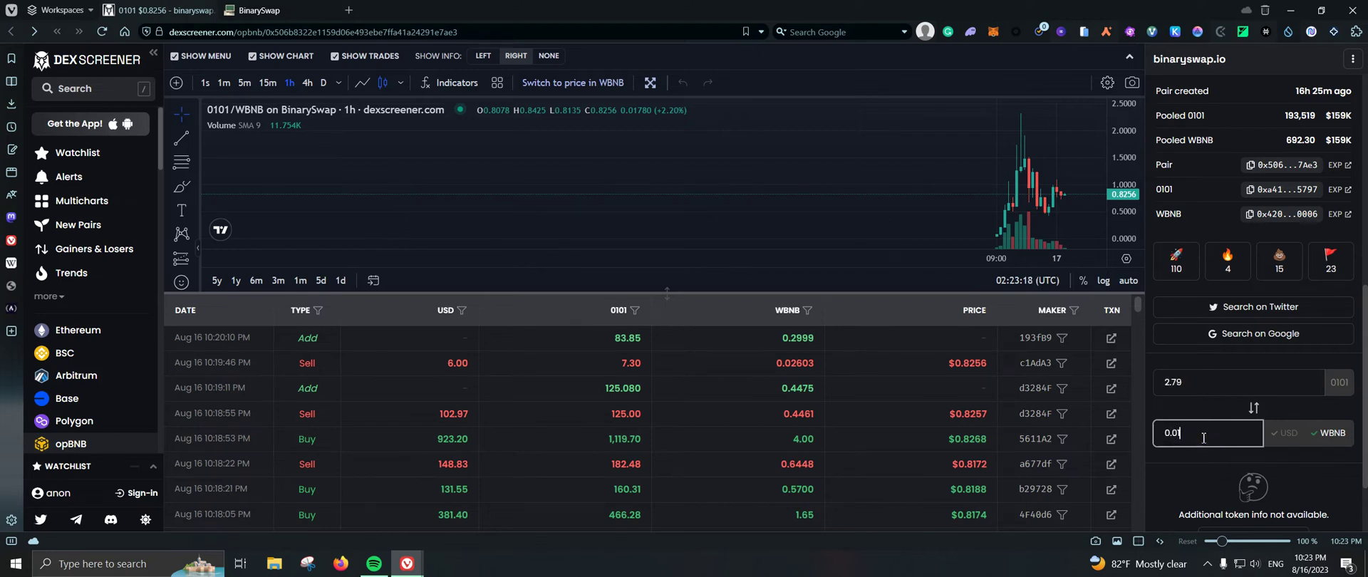
key("BackSpace")
left_click(999, 35)
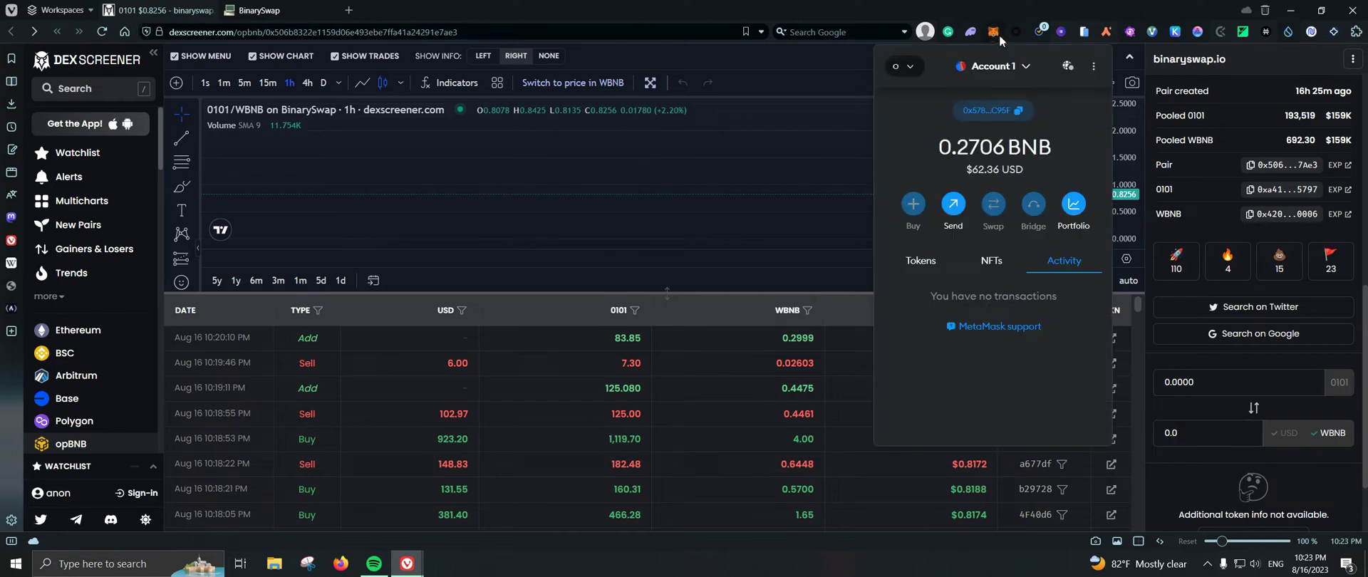
left_click(1189, 432)
type("7")
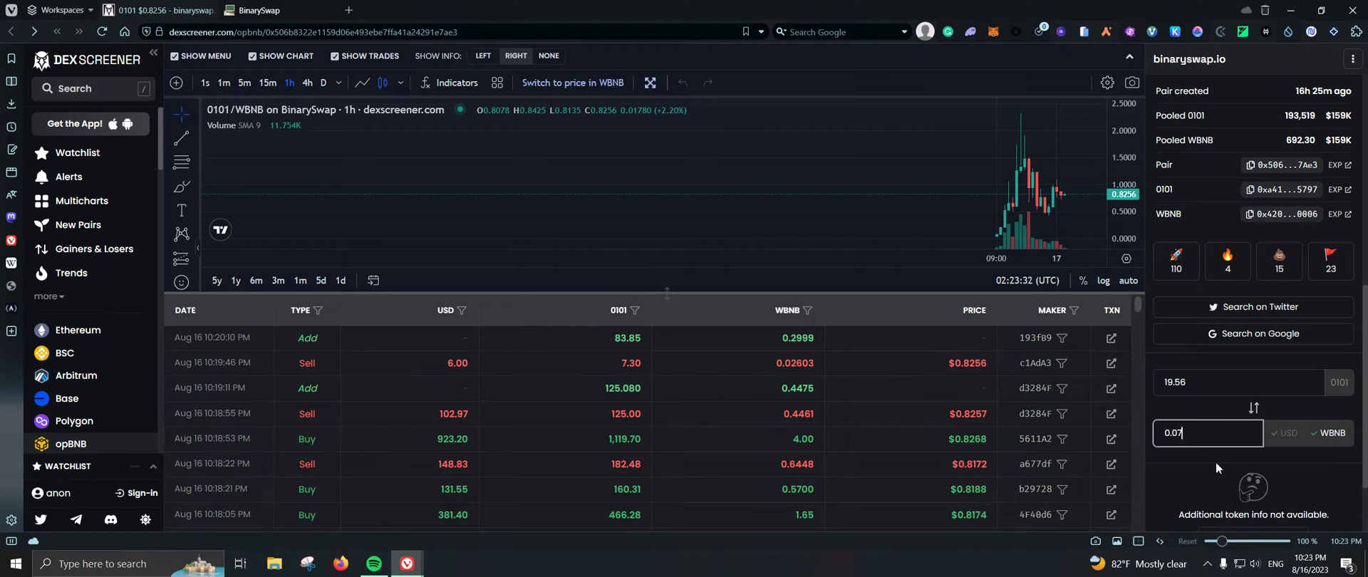
Enter 0.07 BNB in BinarySwap's swap form, quoting 19.797 0101.
left_click(254, 10)
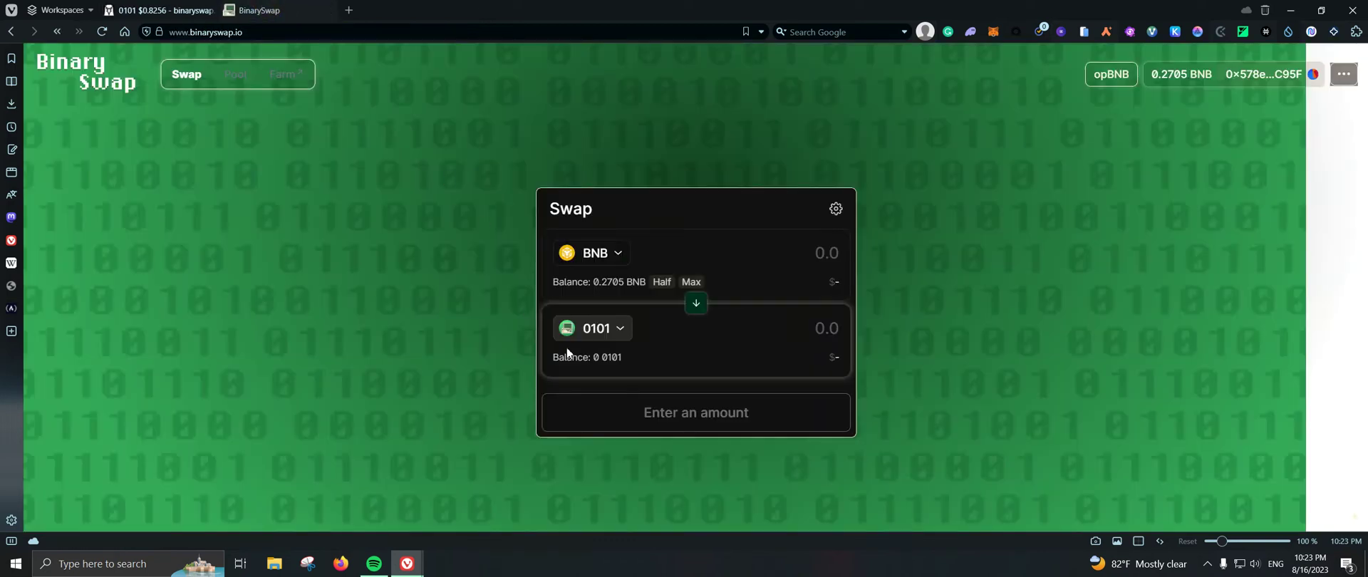
left_click(660, 264)
type("0")
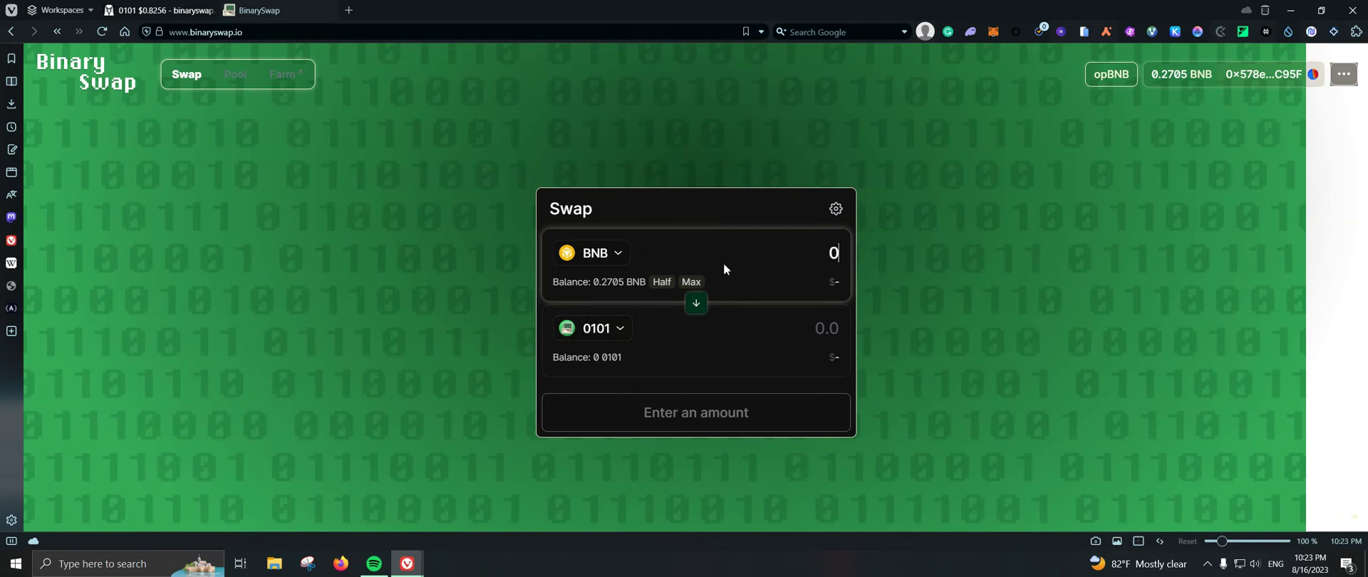
type(".07")
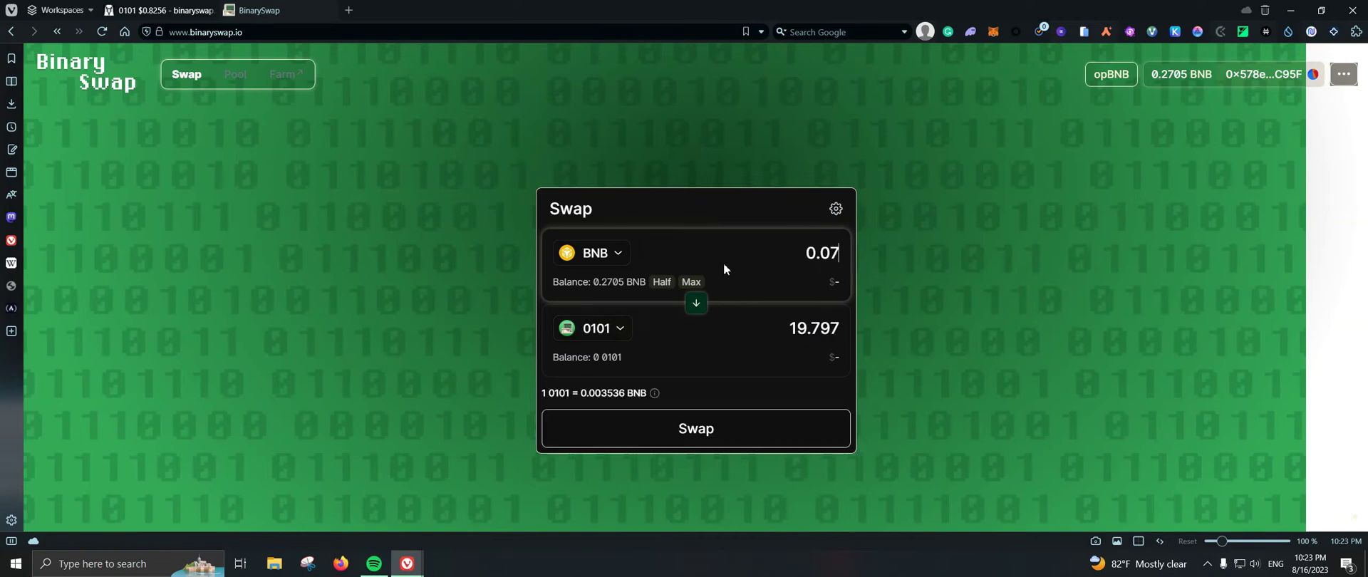
Confirm the 0.07 BNB to 19.797 0101 swap and approve it in MetaMask.
left_click(738, 431)
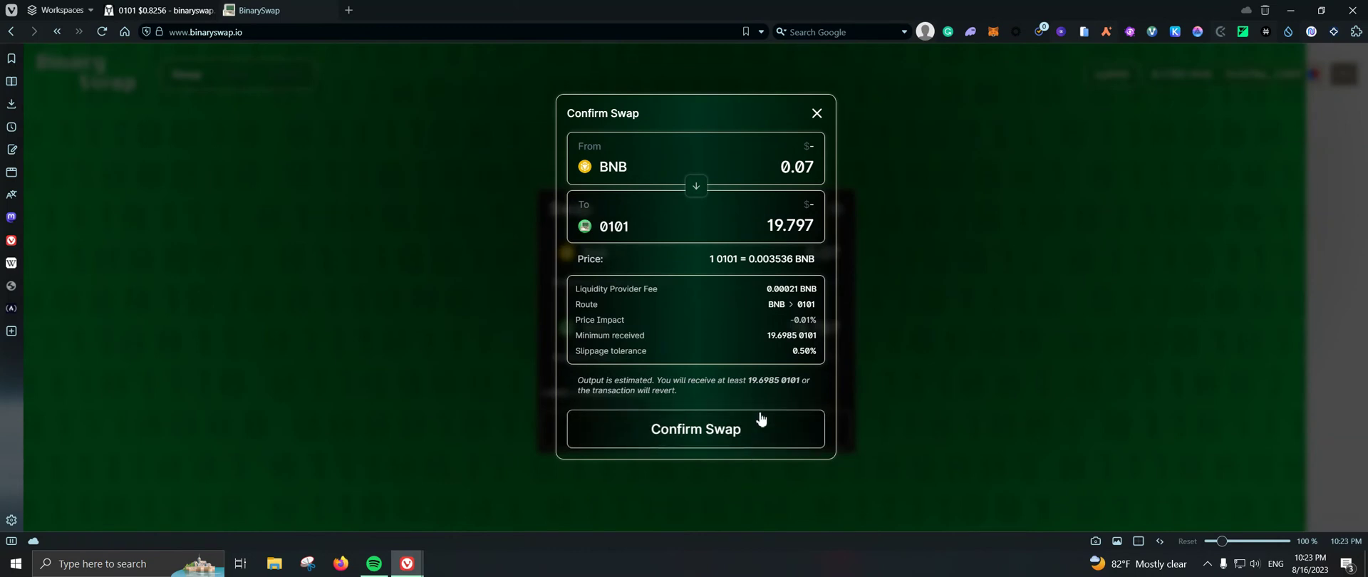
left_click(797, 431)
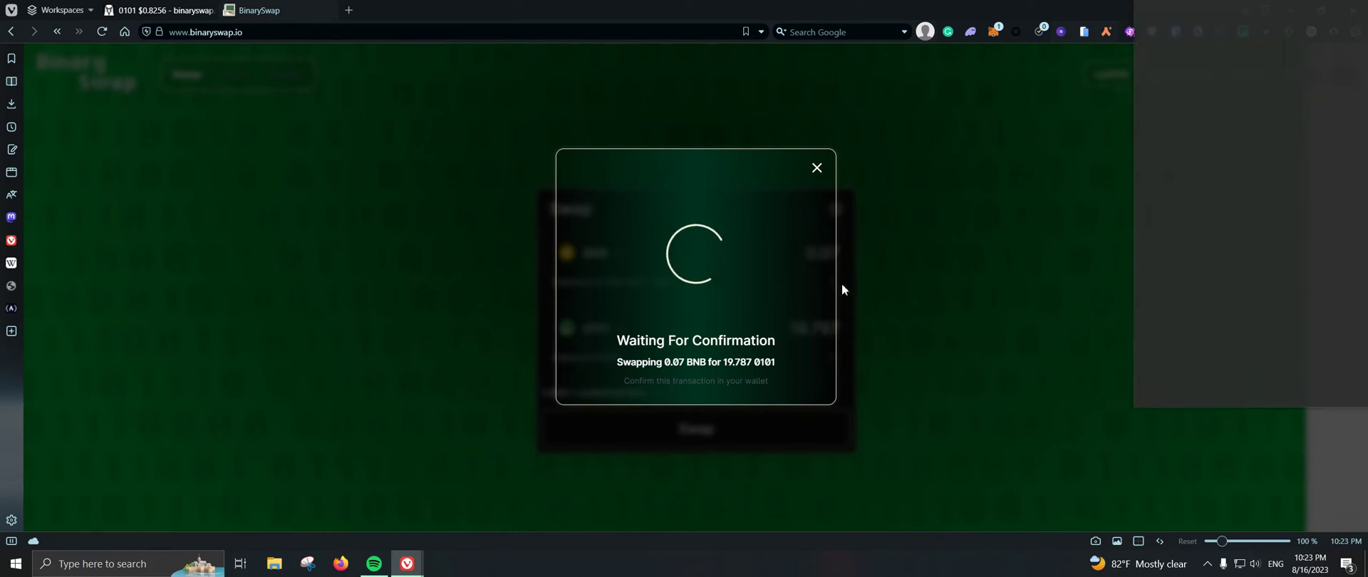
left_click_drag(1315, 15, 847, 74)
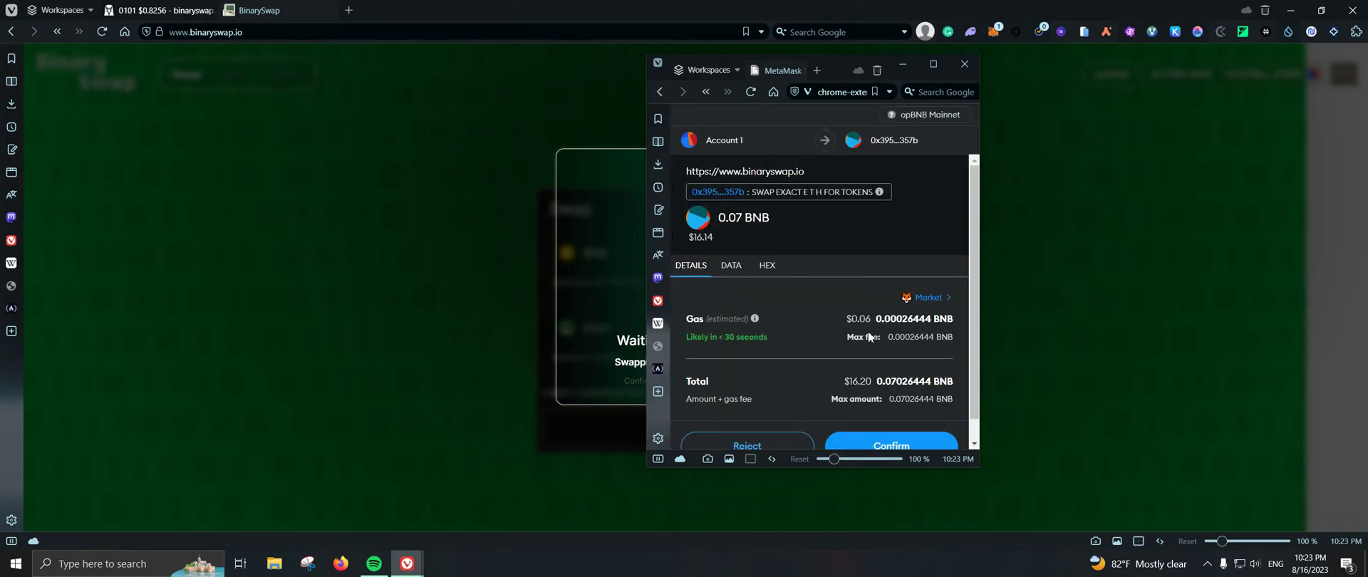
scroll(868, 332, "down", 1)
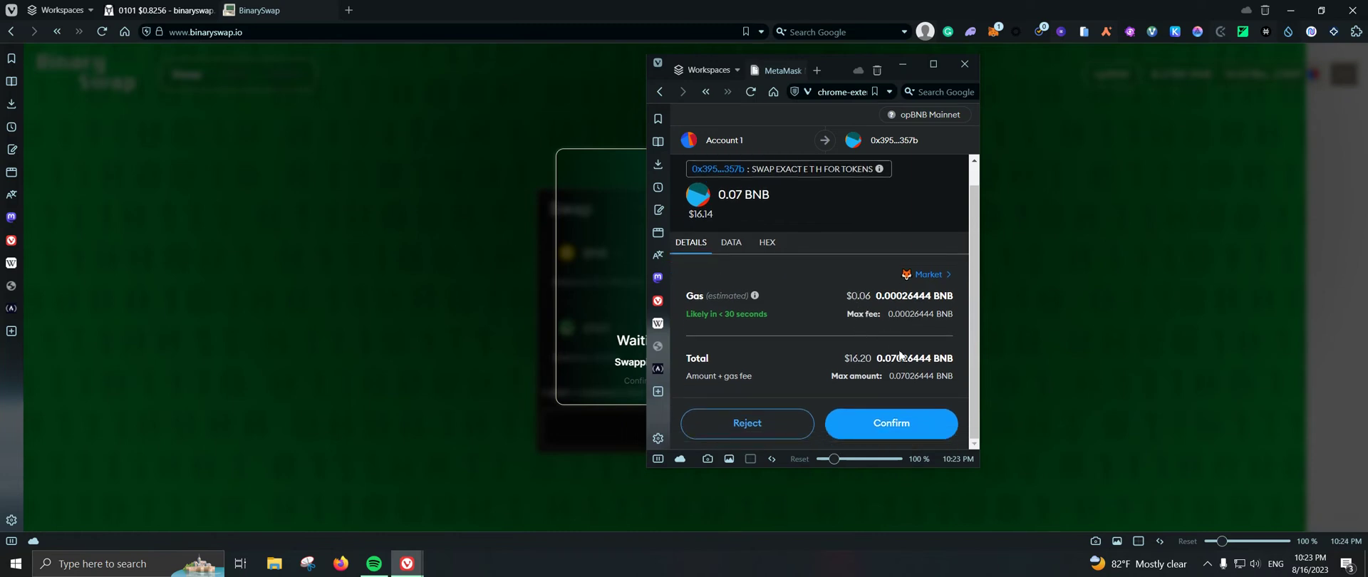
left_click(886, 429)
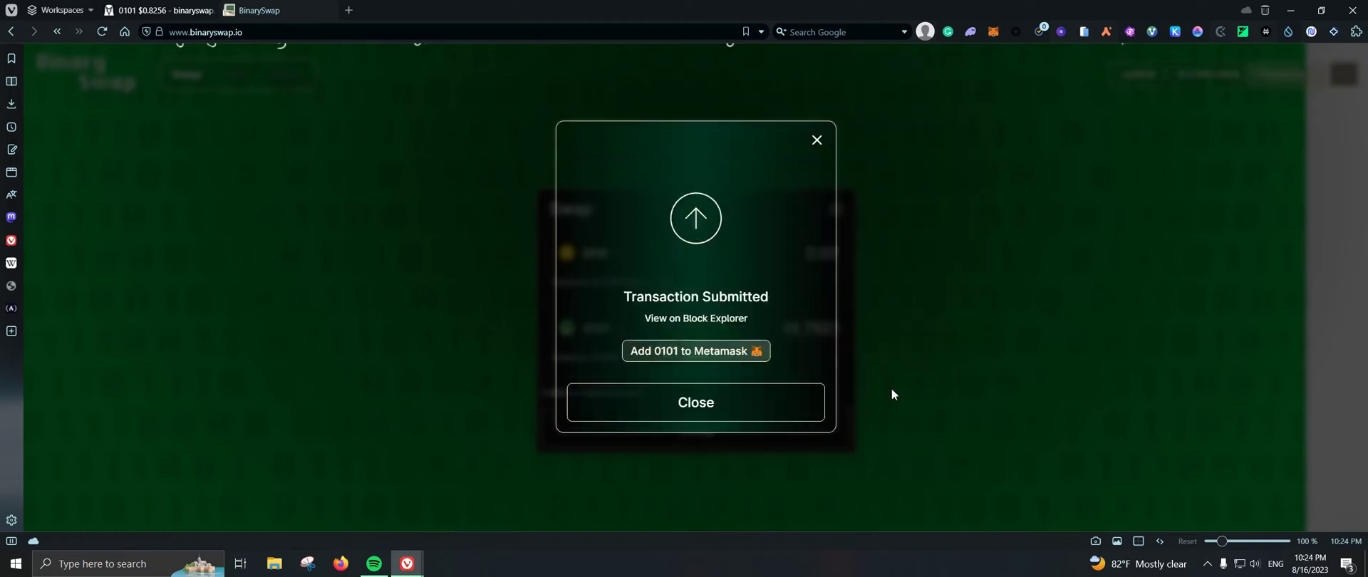
Add the 0101 token to MetaMask from the Transaction Submitted dialog.
left_click(710, 360)
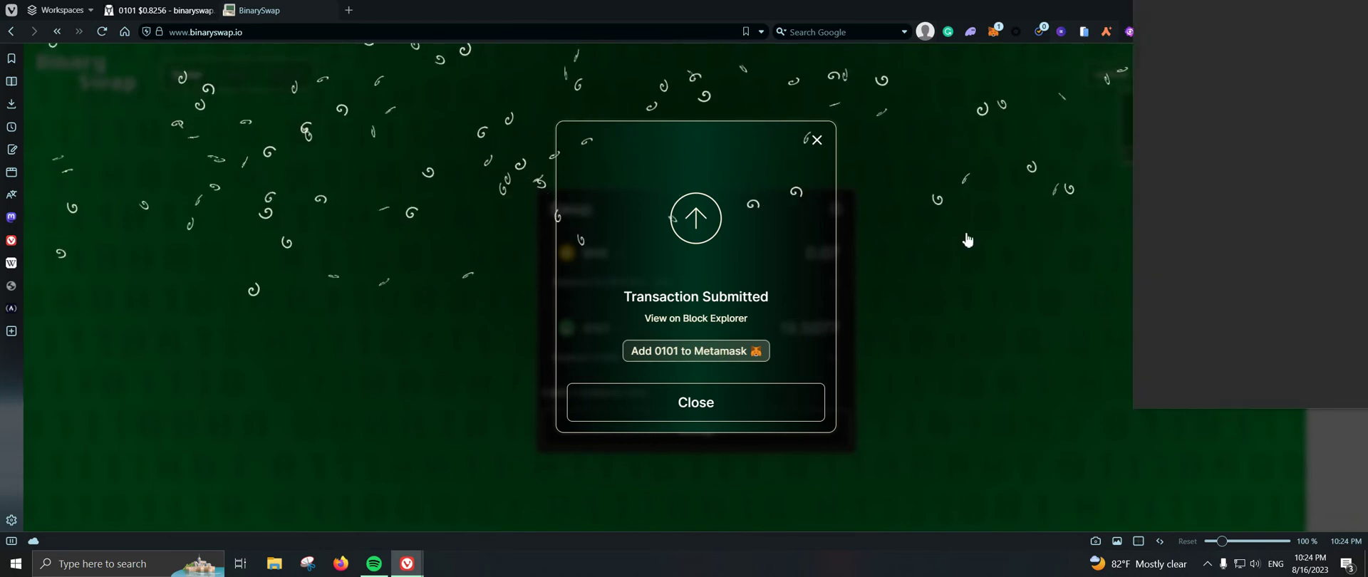
left_click_drag(1318, 15, 915, 70)
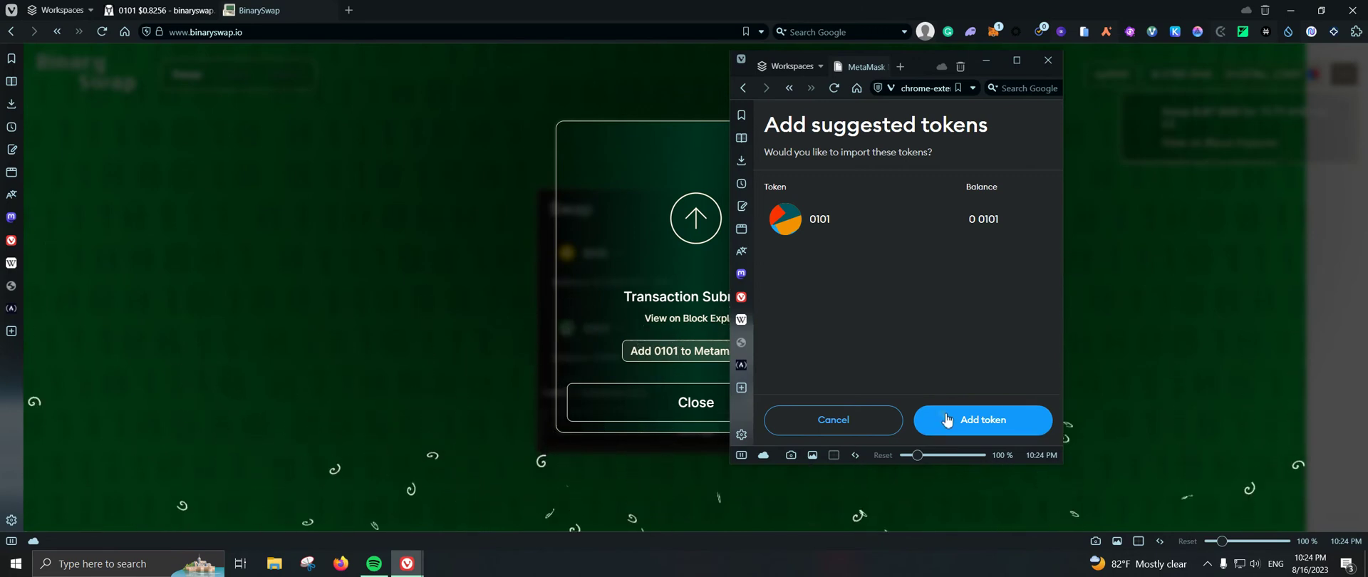
left_click(947, 420)
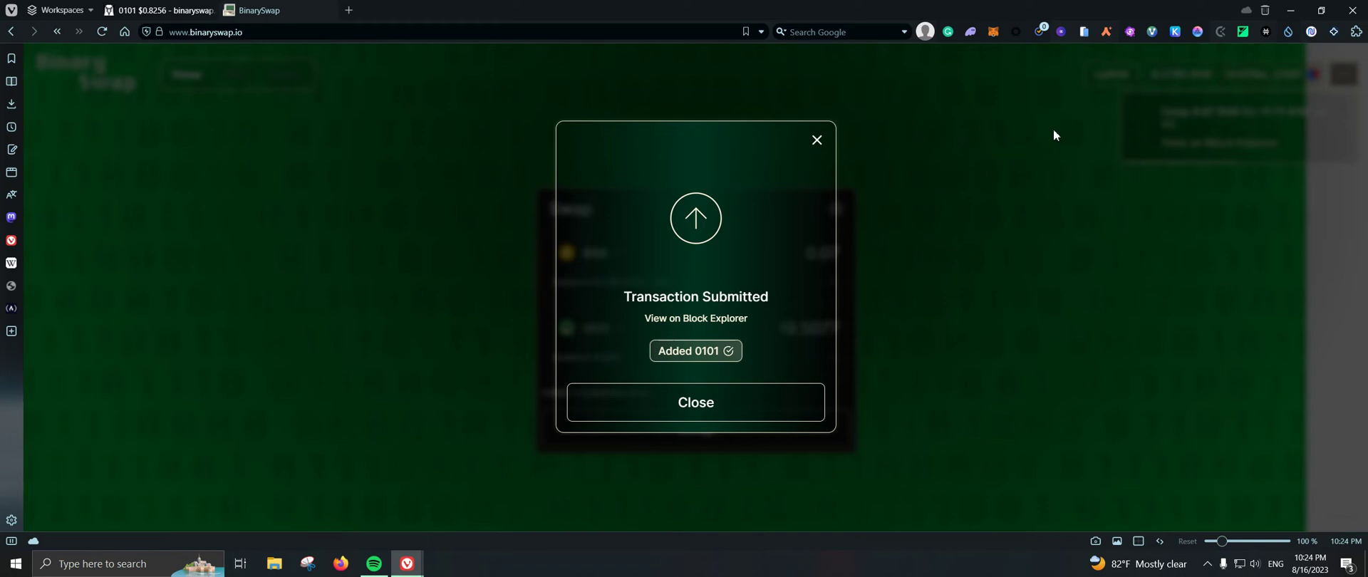
Check MetaMask showing the 0.07 BNB swap Failed and 0 0101 held, then close the notice.
key("alt+shift+m")
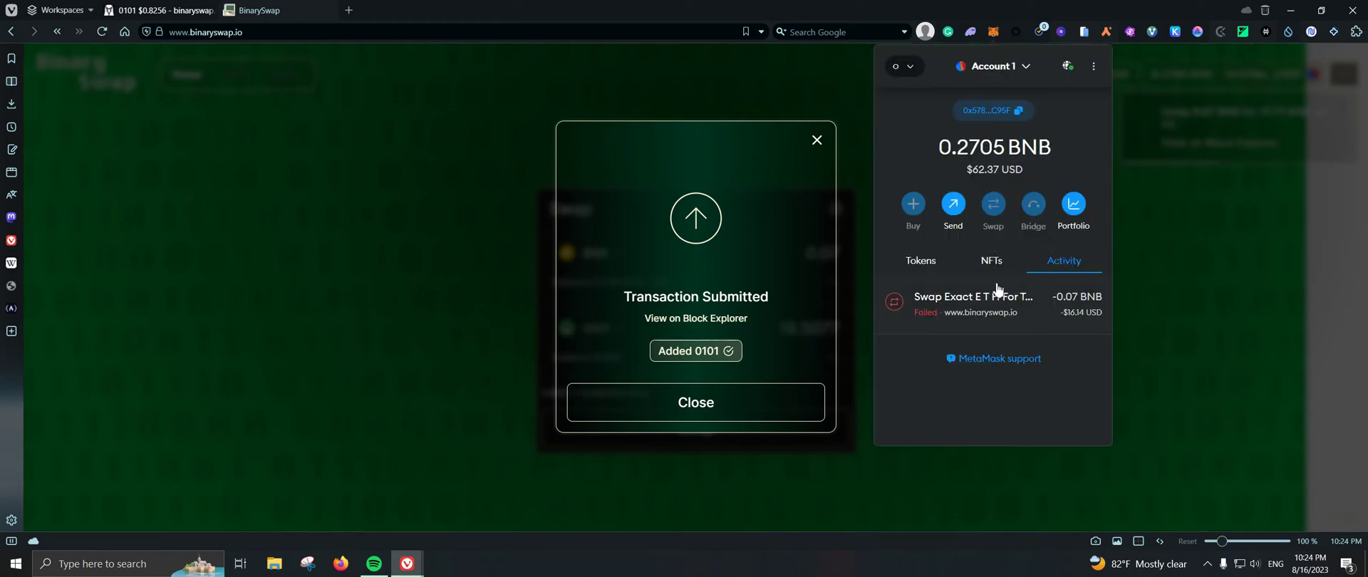
left_click(1037, 308)
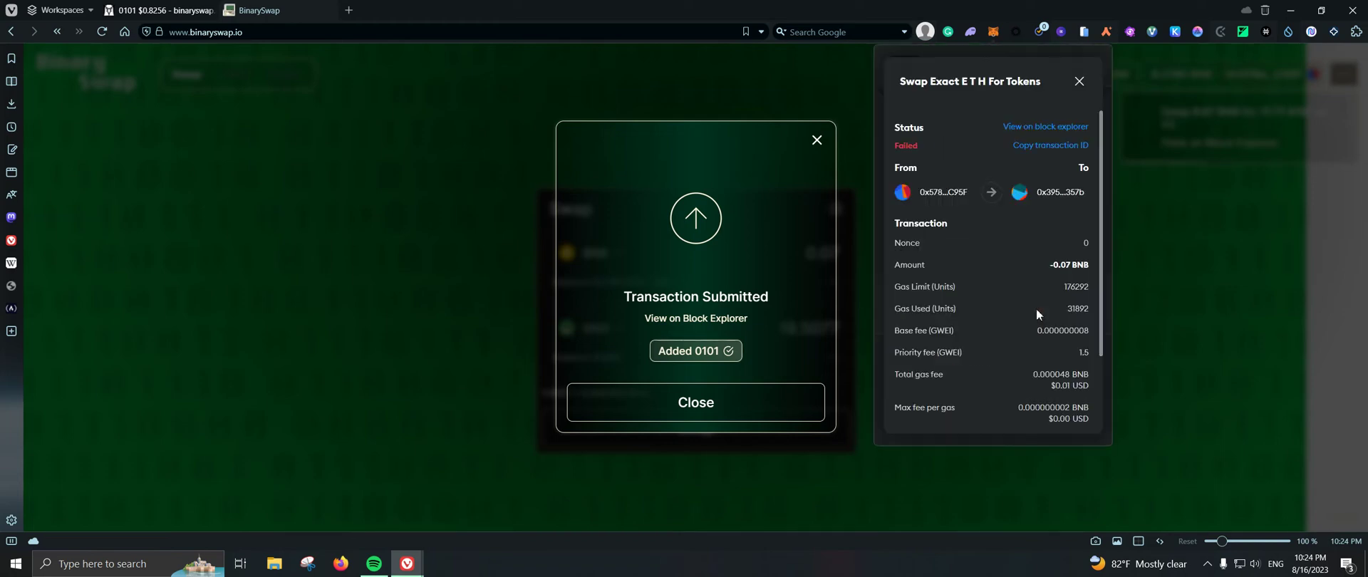
left_click(1079, 79)
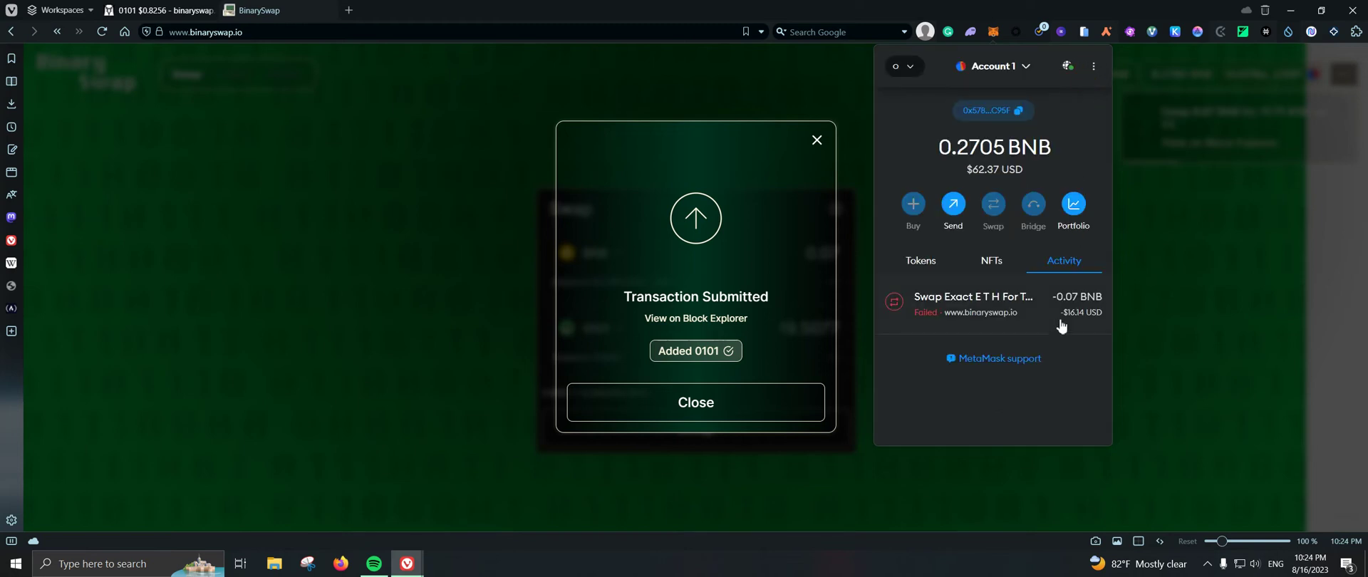
left_click(921, 261)
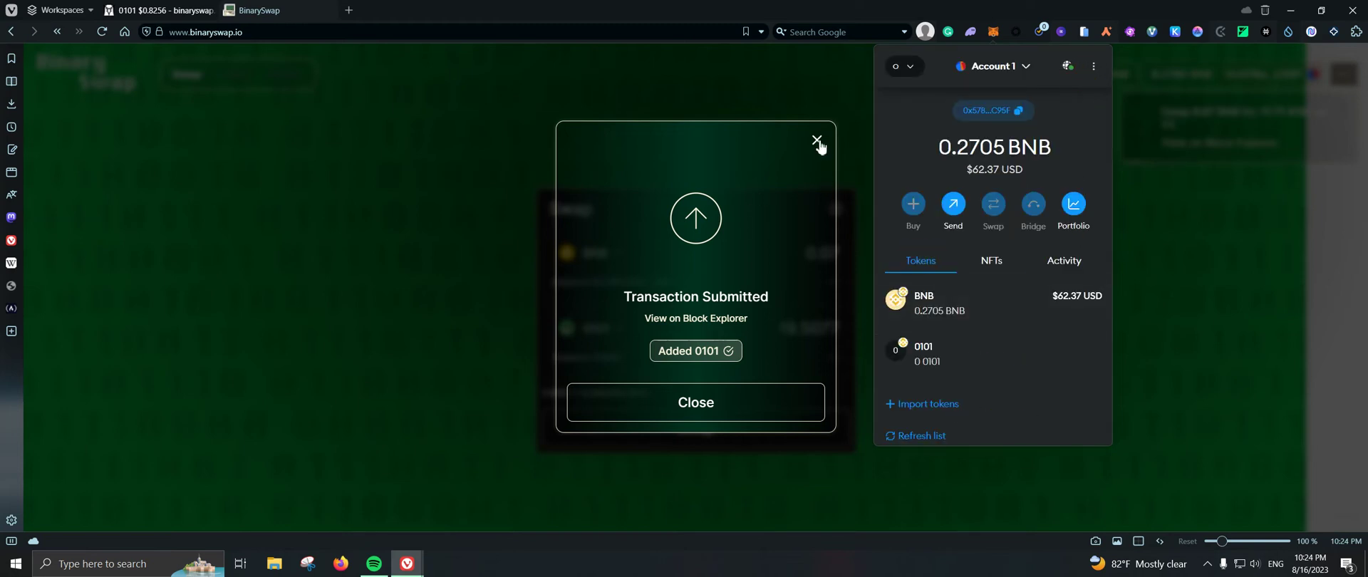
left_click(787, 412)
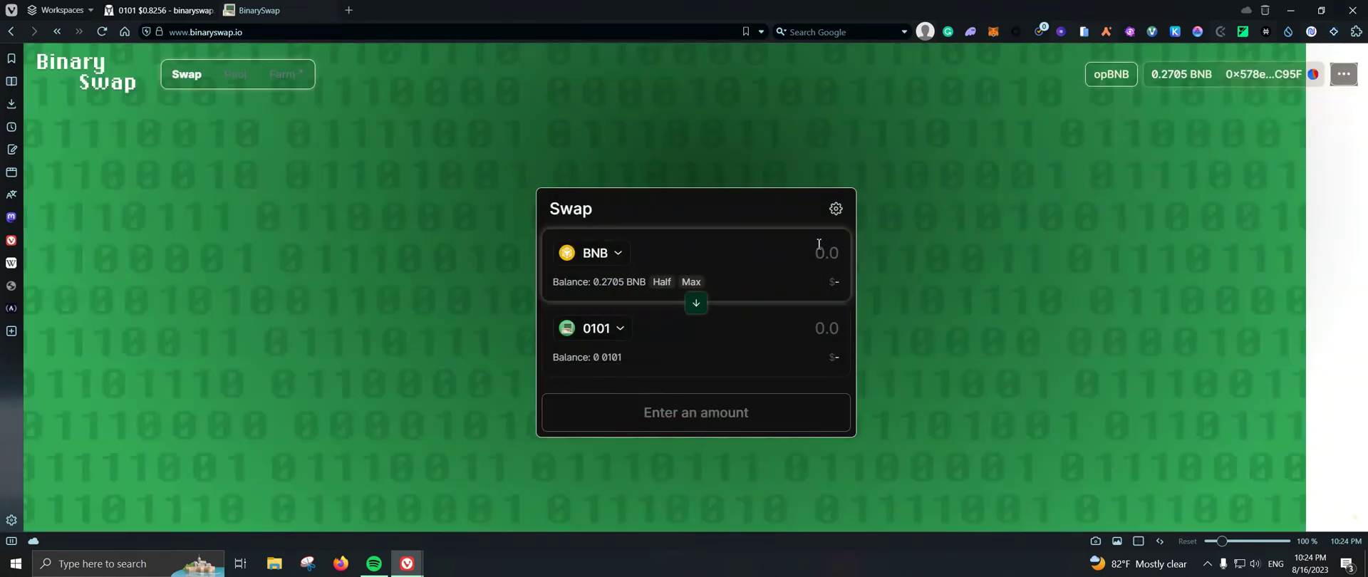
Turn off auto slippage and set slippage tolerance to 1%.
left_click(836, 208)
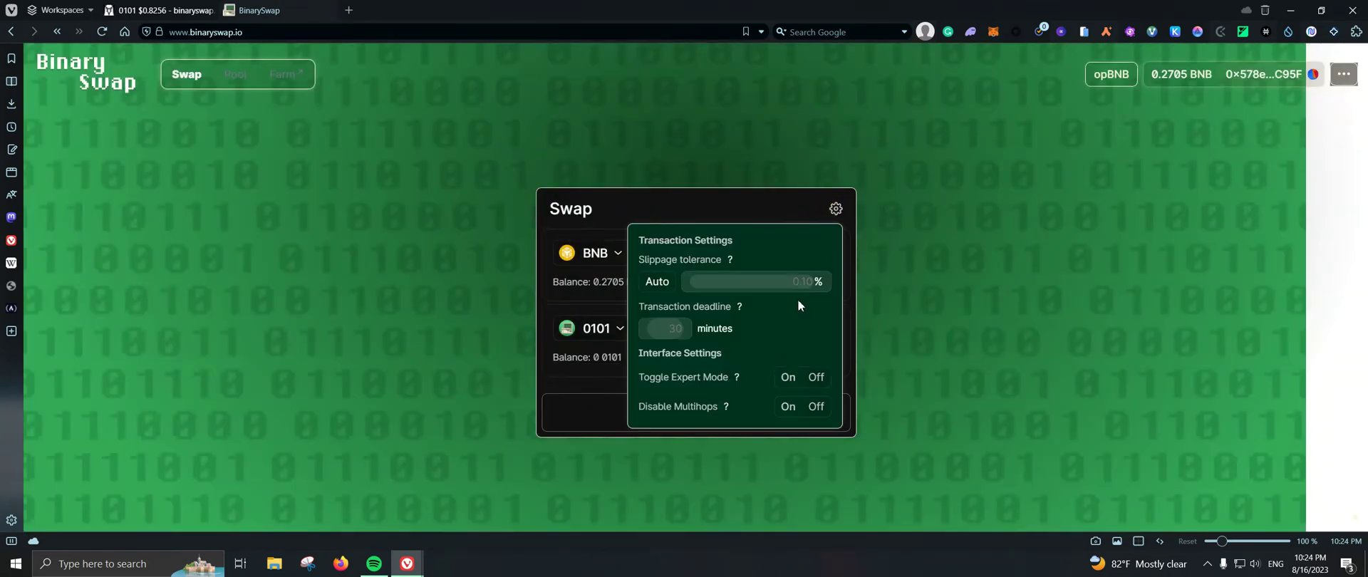
left_click(657, 280)
left_click(779, 276)
type("1")
left_click(892, 314)
Enter 0.07 BNB again and confirm the swap for 19.5077 0101.
left_click(826, 258)
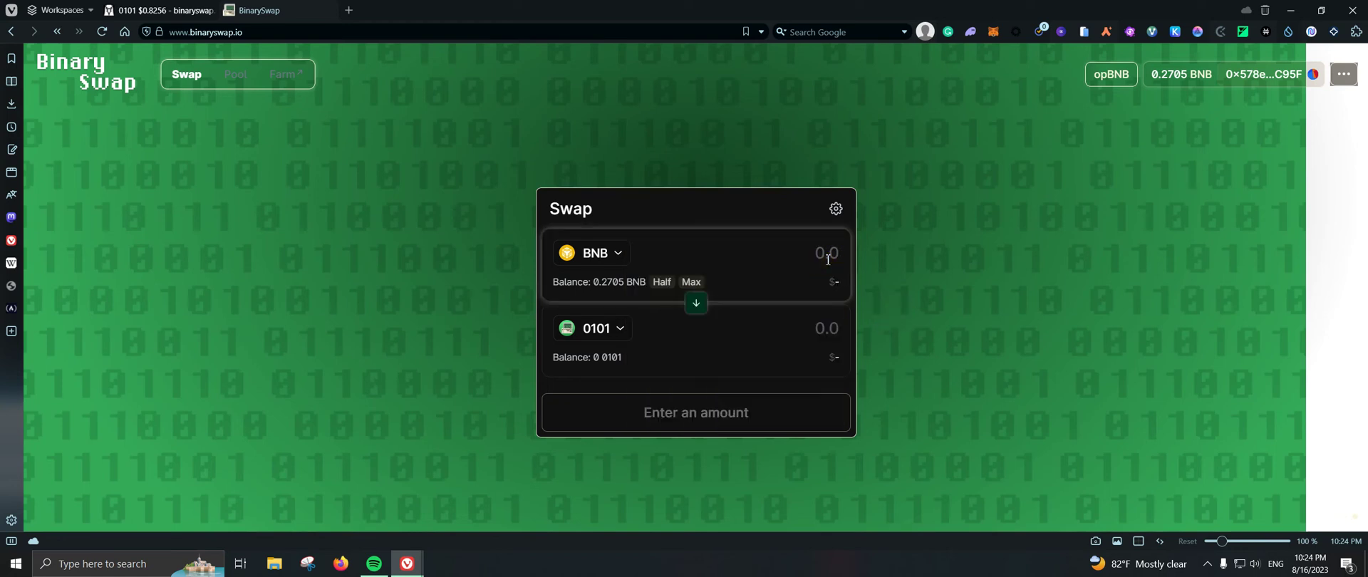
type("0.07")
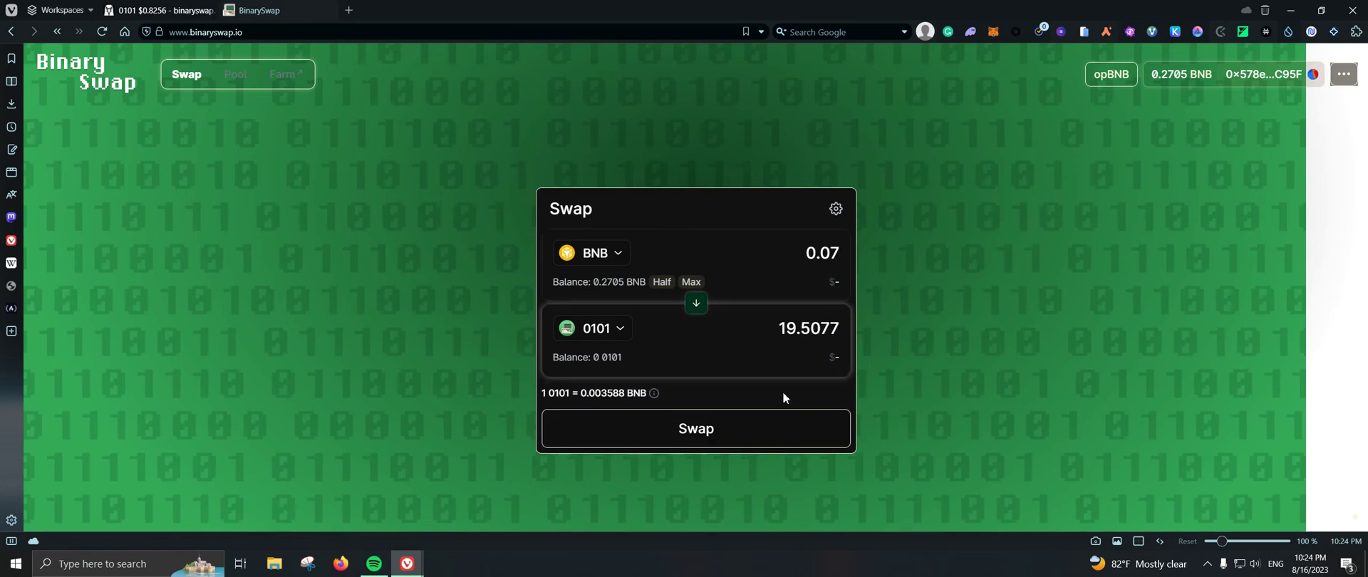
left_click(749, 428)
left_click(733, 435)
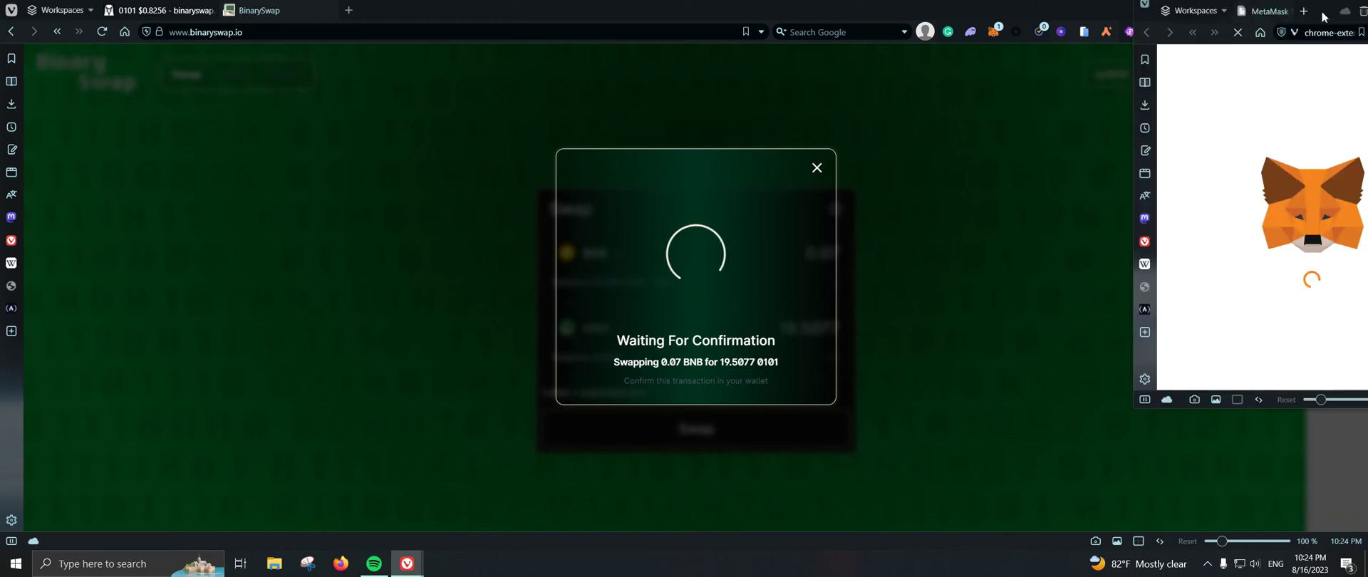
Approve the second swap in MetaMask and check the wallet, now at 0.2003 BNB.
left_click_drag(1322, 16, 832, 82)
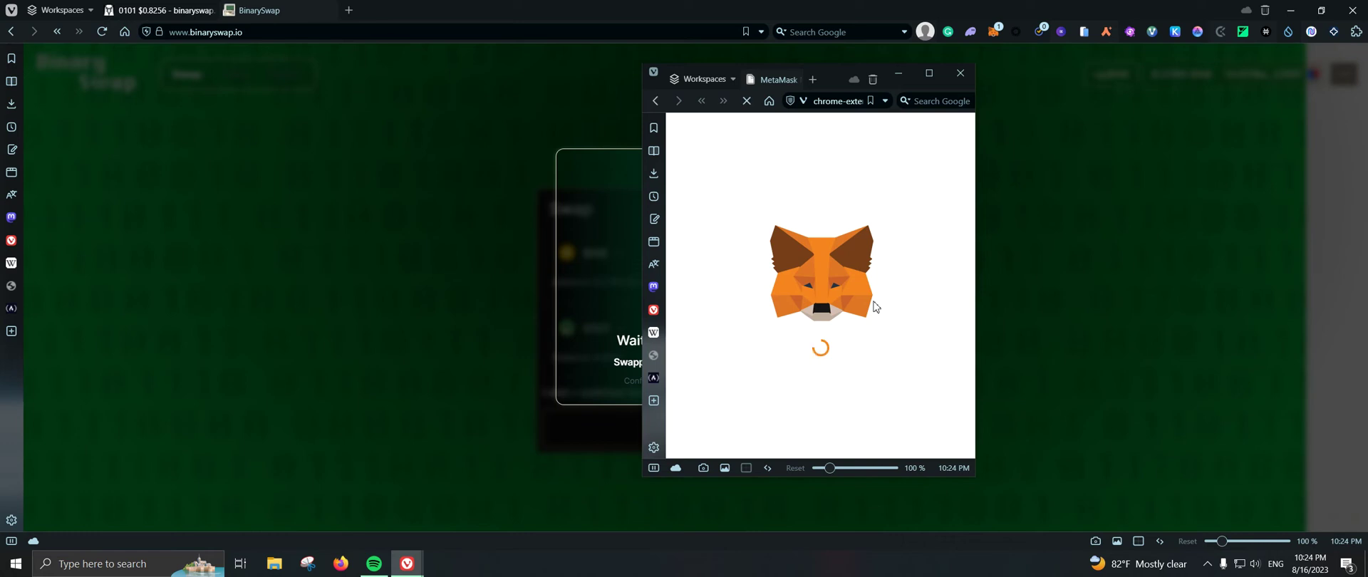
scroll(862, 417, "down", 1)
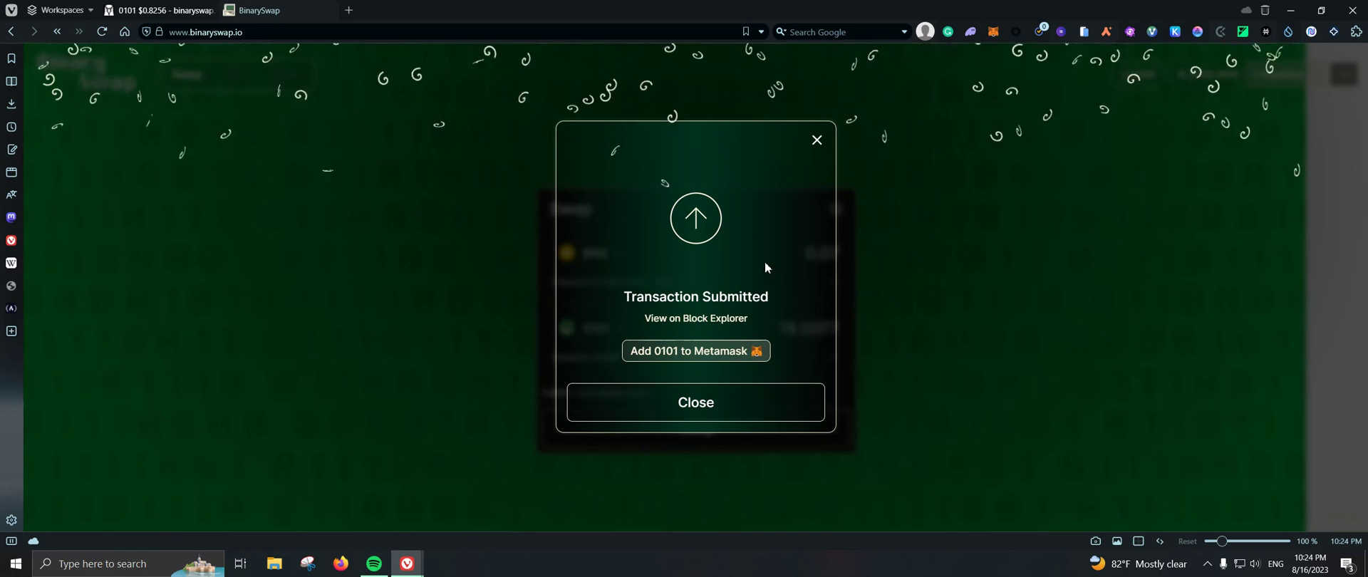
left_click(1000, 33)
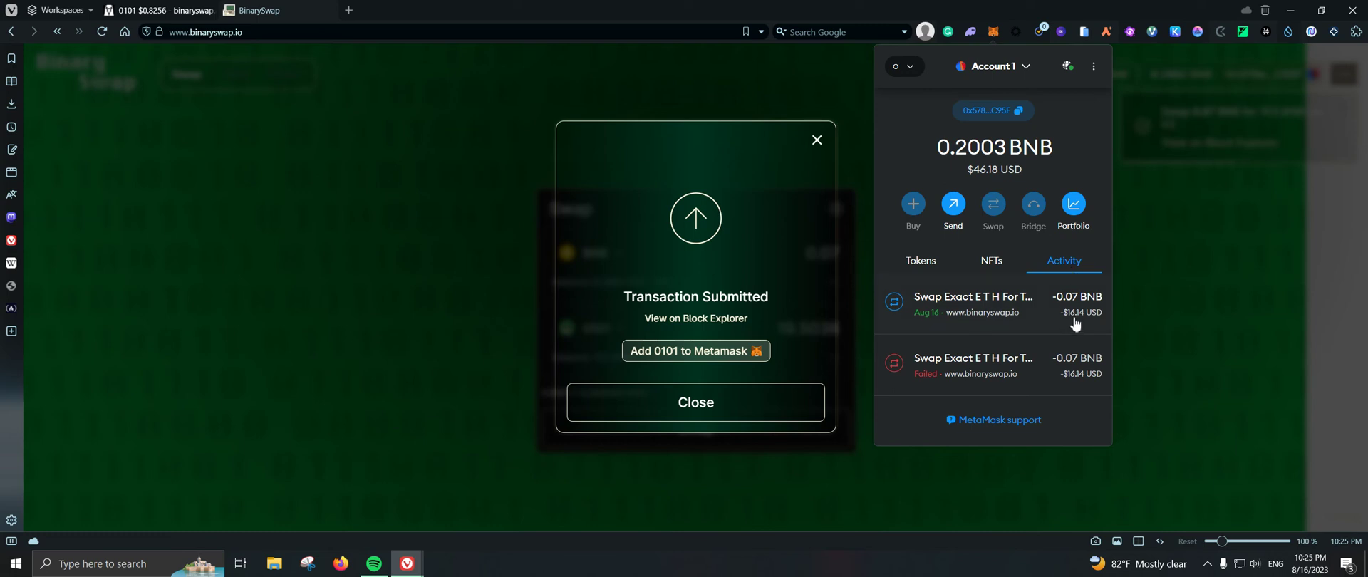
Confirm MetaMask holds 0.2003 BNB and 19.50775 0101, then return to the DEX Screener 0101/WBNB chart.
left_click(947, 265)
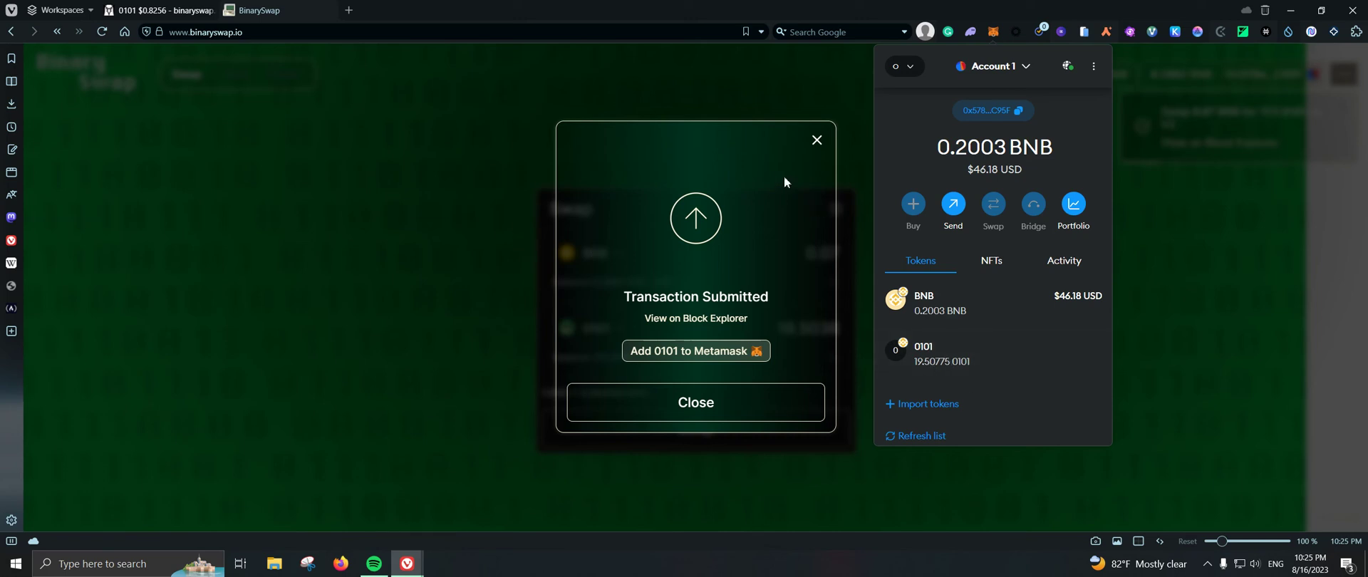
left_click(816, 141)
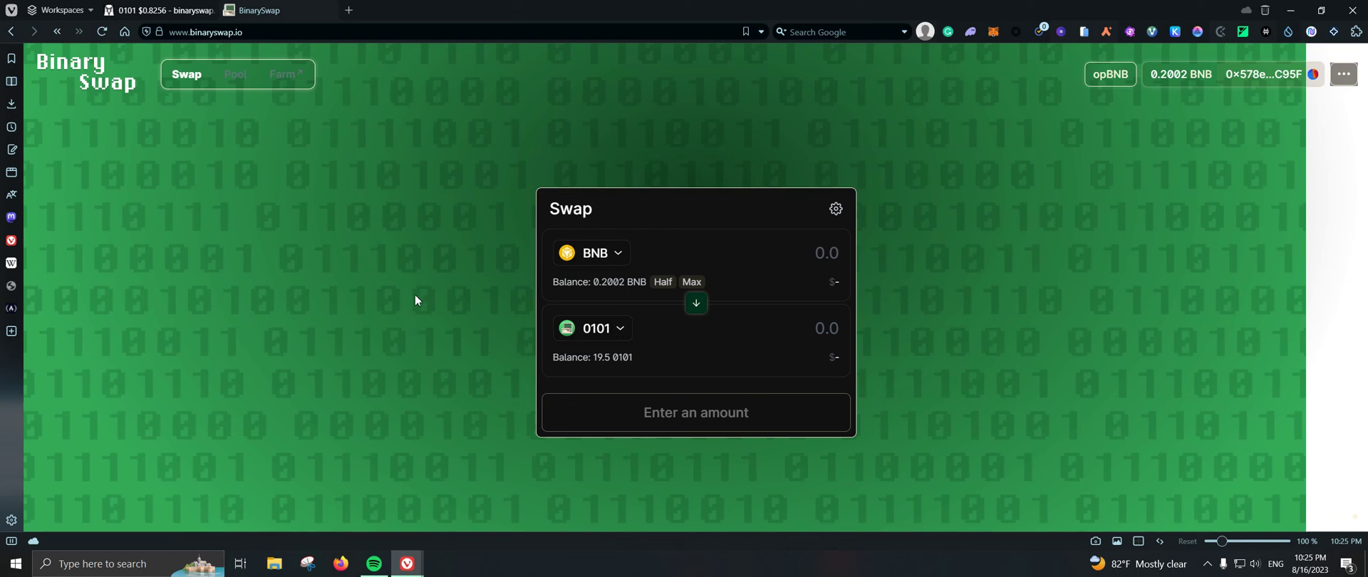
left_click(158, 10)
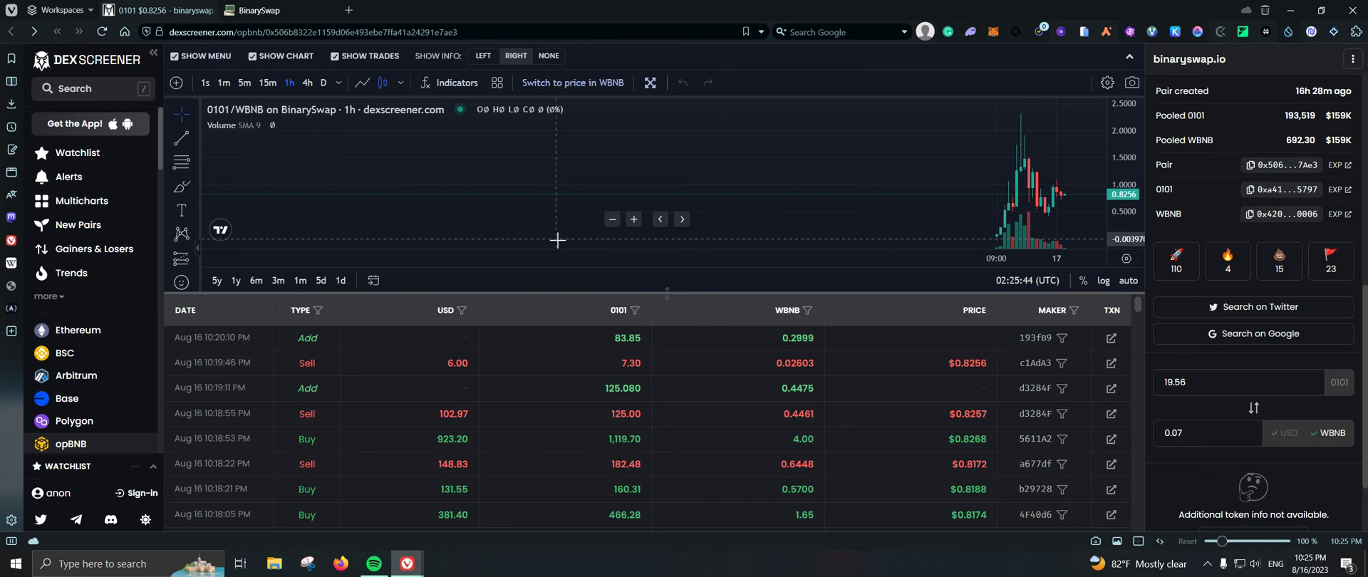
Go back to DEX Screener's New Pairs list across all platforms.
key("alt+Left")
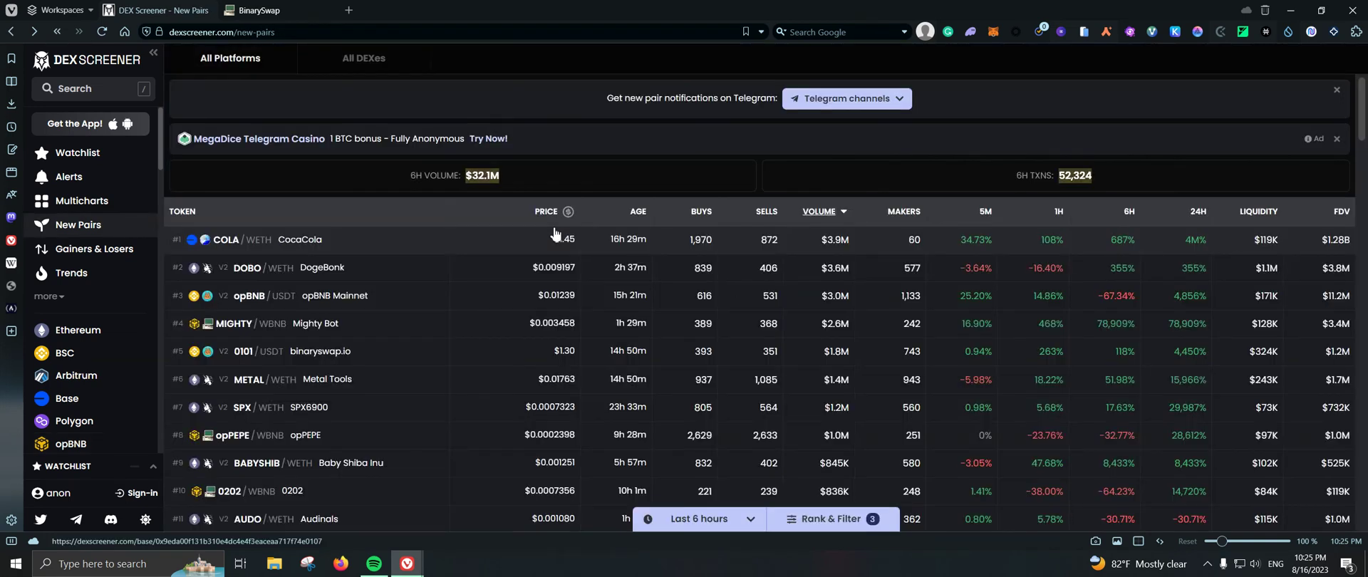